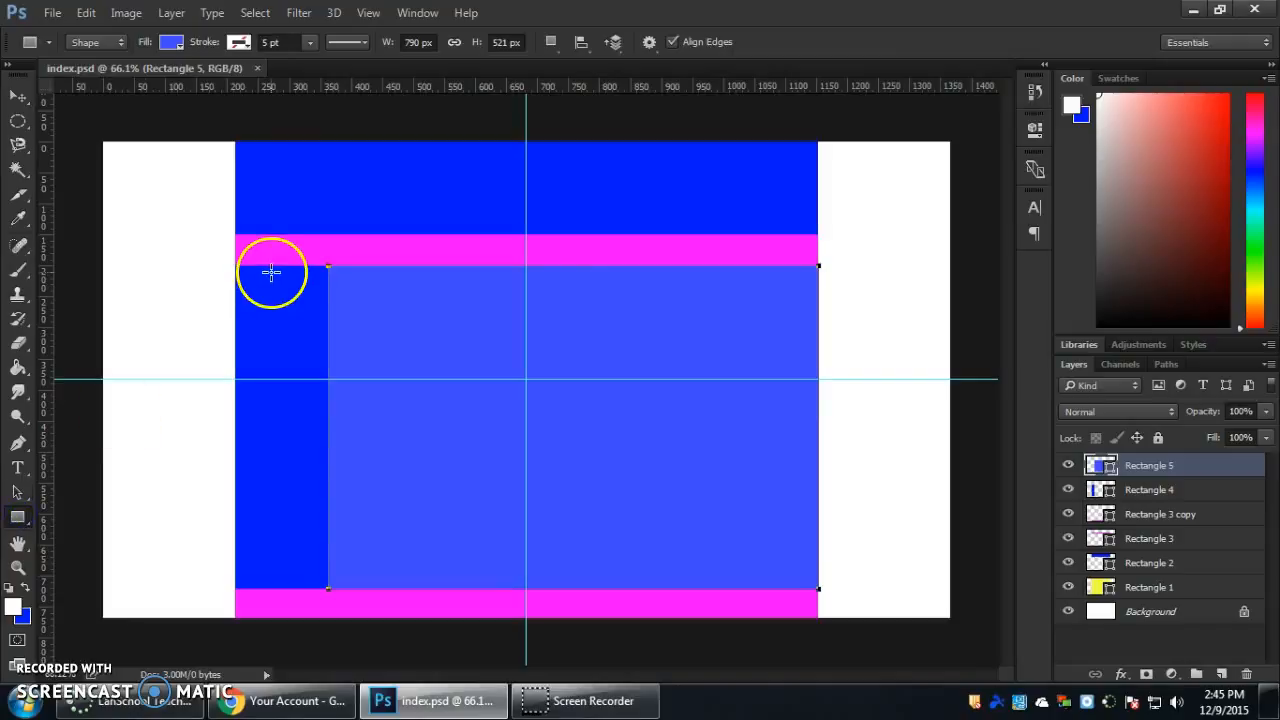
- Choose the Rectangle tool, then switch to the Windows Calculator
right_click(18, 517)
click(47, 513)
click(25, 703)
click(60, 616)
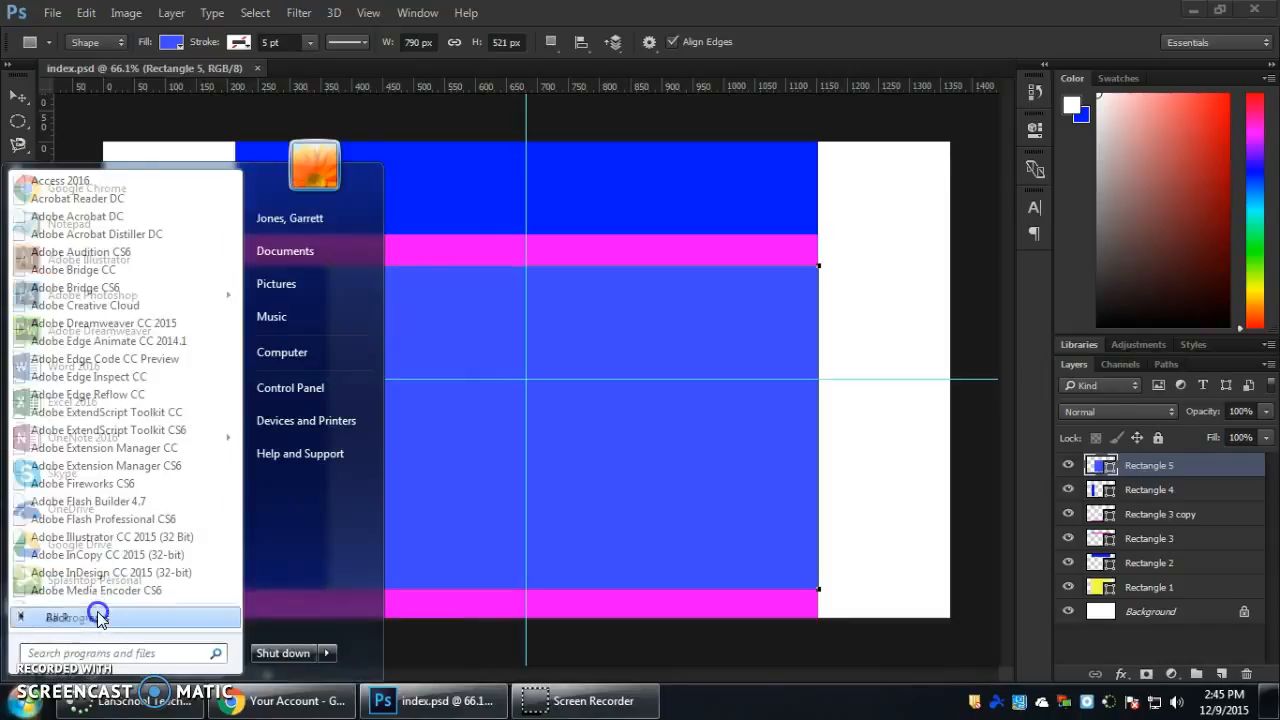
scroll(110, 490, down, 6)
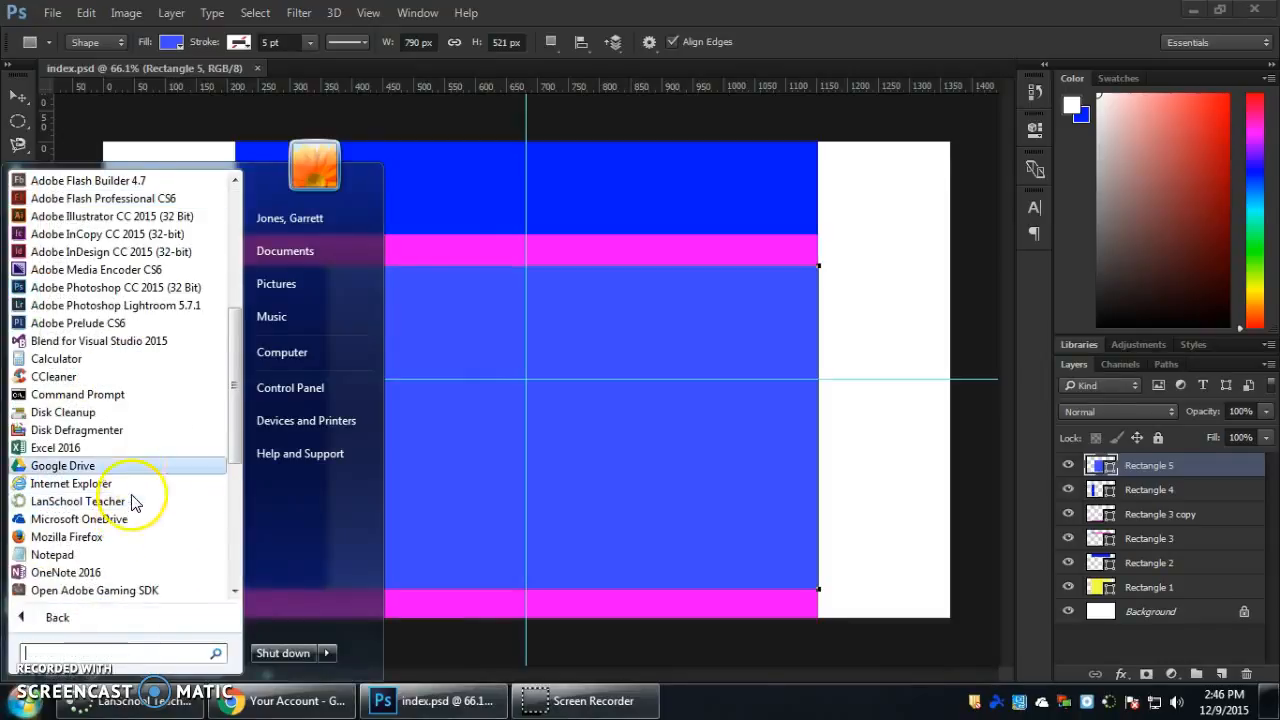
click(108, 358)
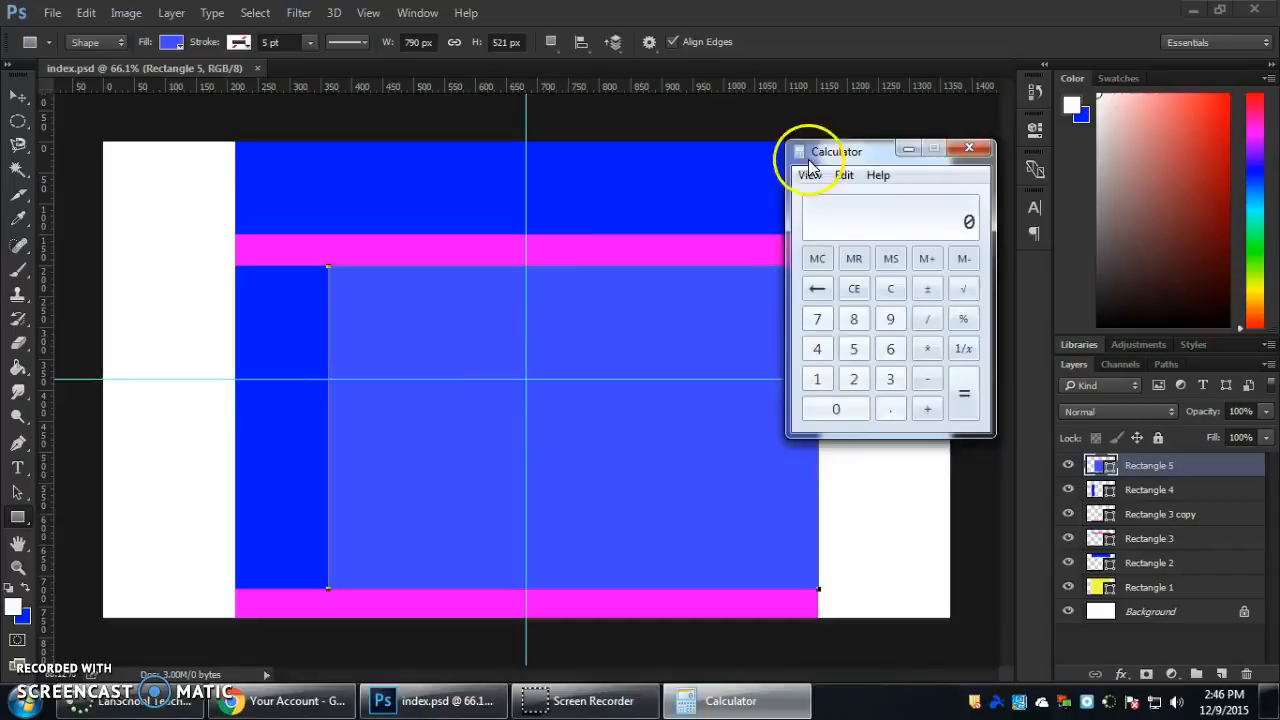
- Clear the calculator and divide the 940 px layout width to work out the width of one navigation button
drag(809, 161, 845, 214)
key(9)
key(plus)
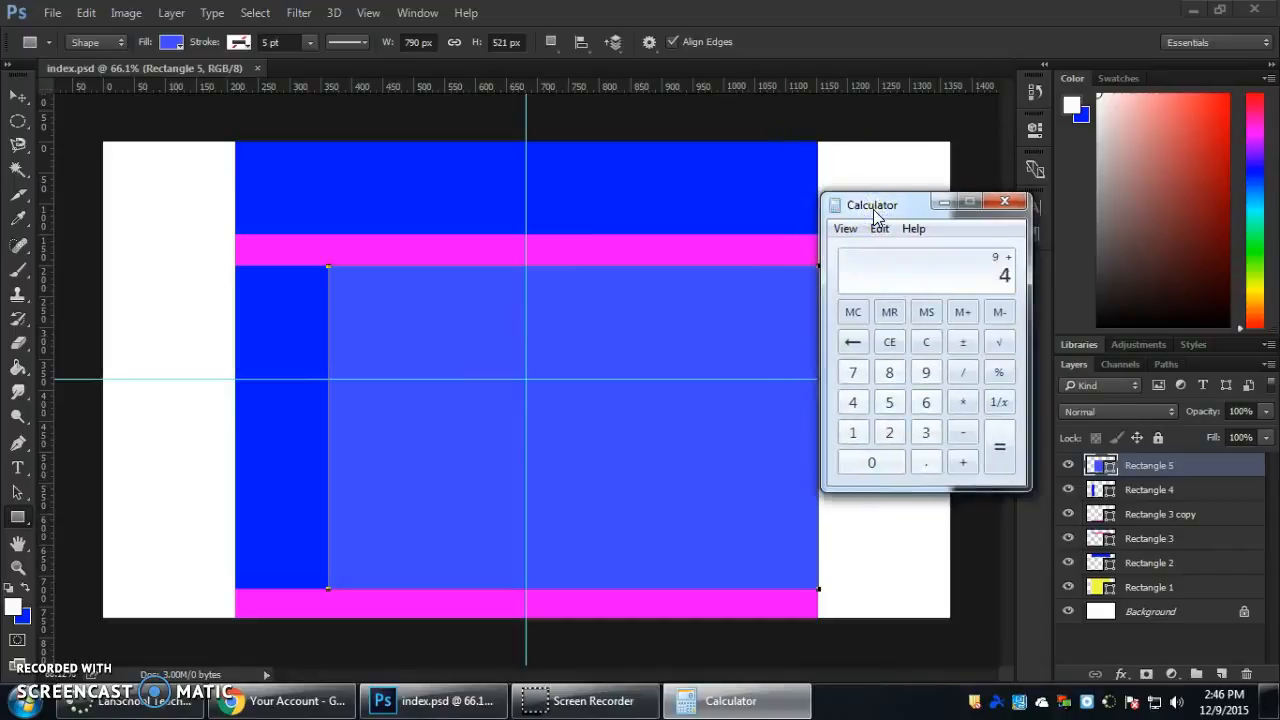
click(926, 342)
text(940)
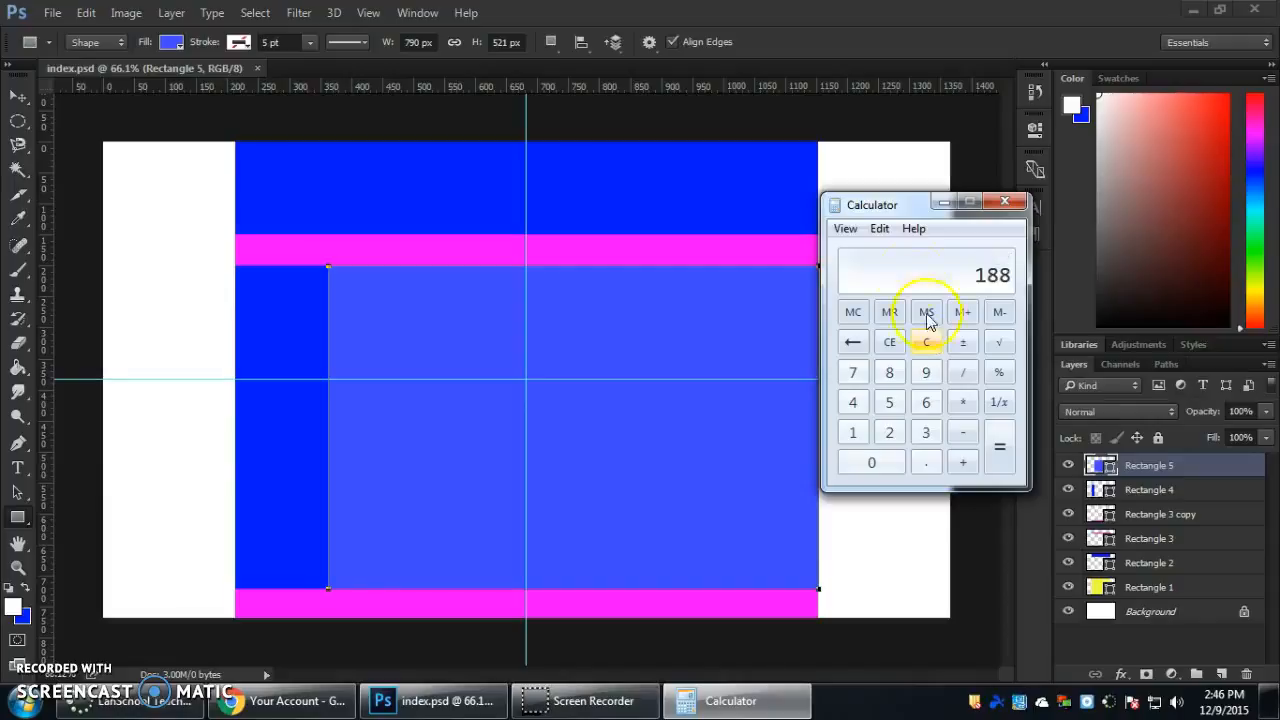
drag(914, 211, 937, 195)
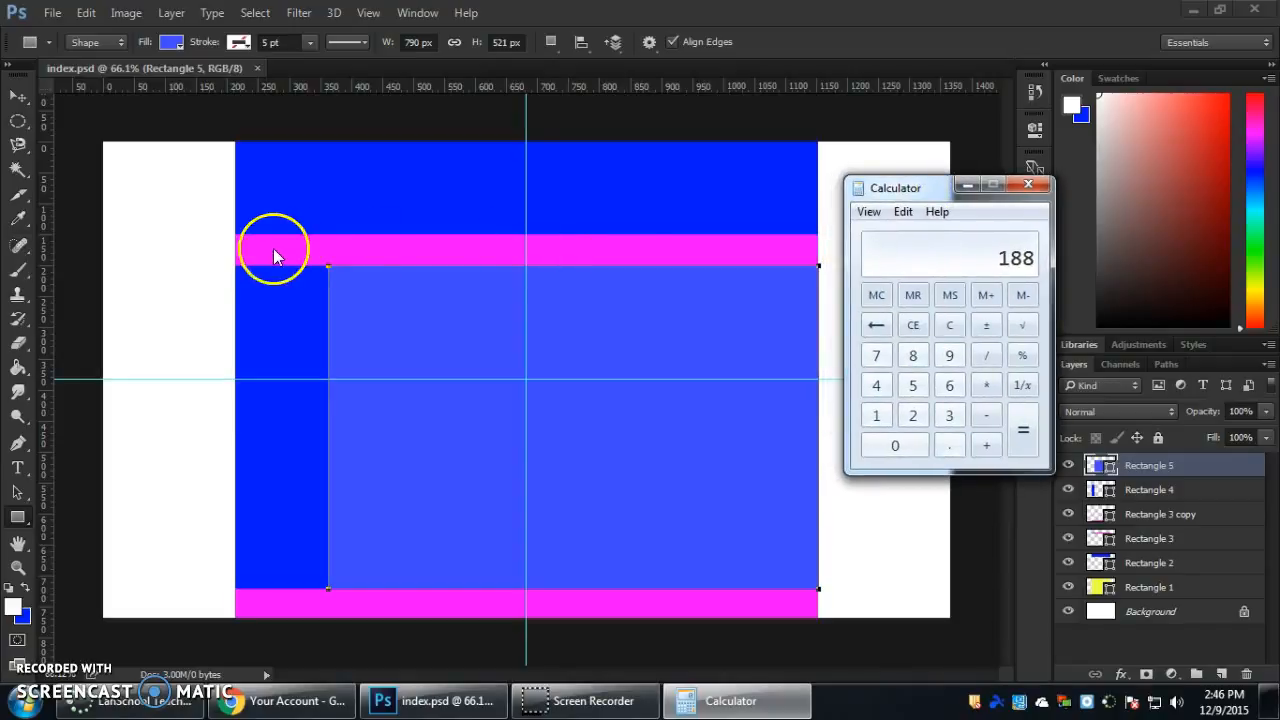
- Switch back to Photoshop and create a new rectangle 188 px wide and 100 px high over the content area
click(20, 527)
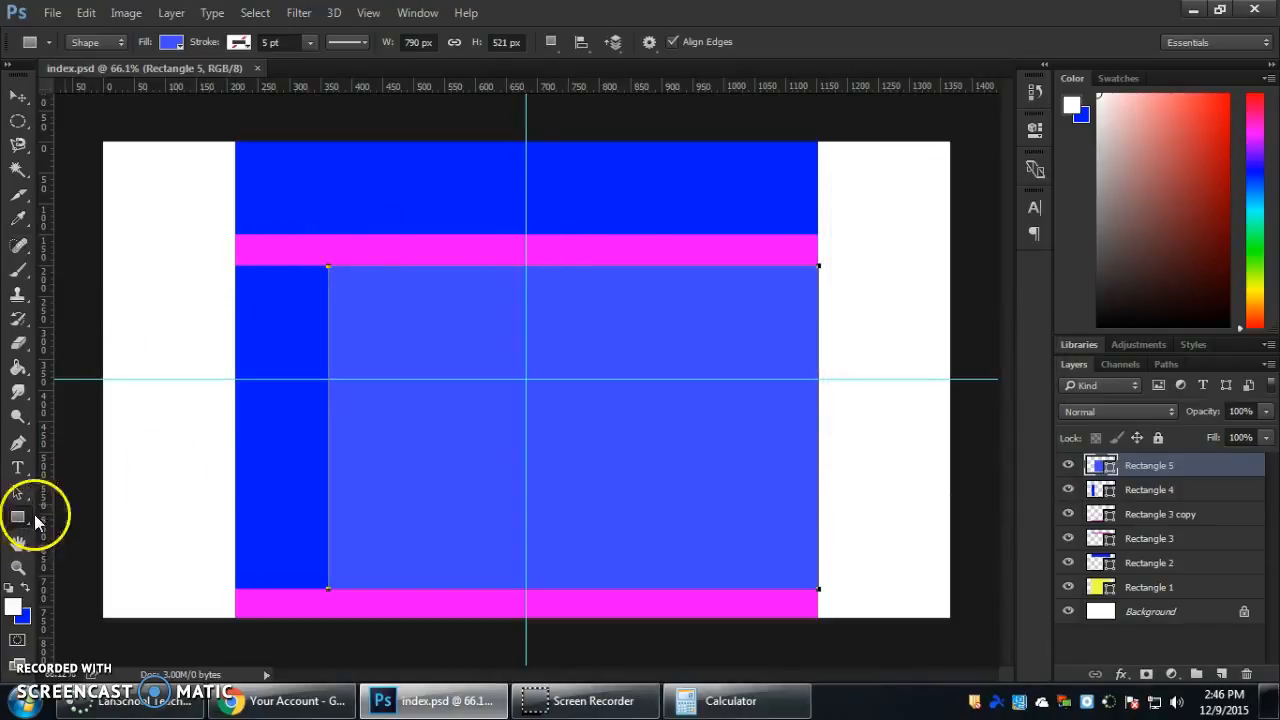
click(447, 437)
drag(608, 420, 675, 417)
text(188)
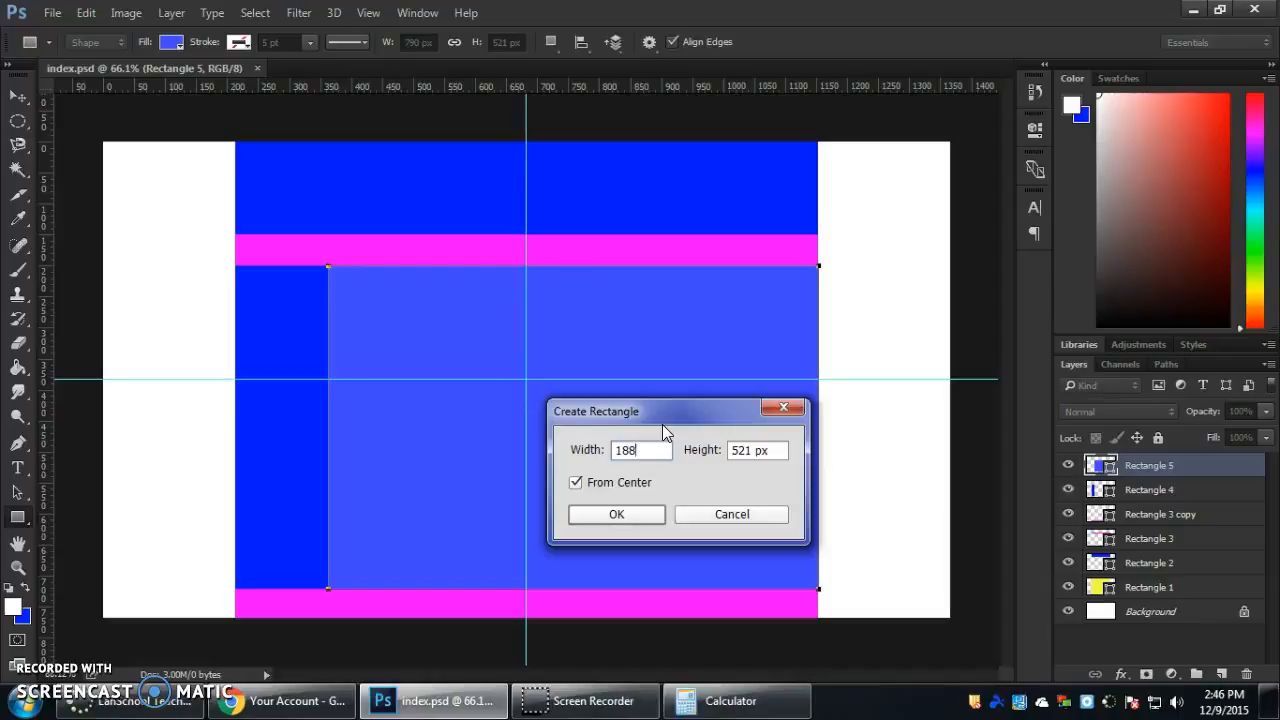
key(Tab)
text(100)
click(640, 516)
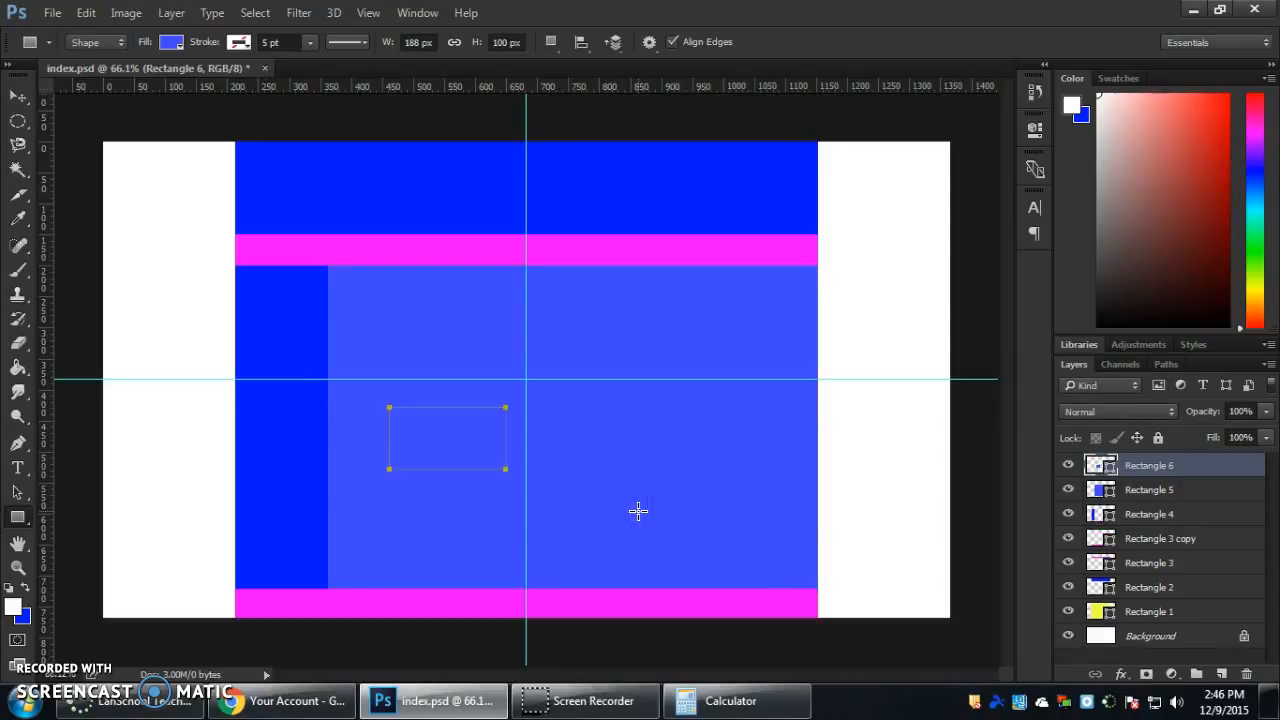
- Set the new 188 px wide rectangle's height to 50 px
right_click(443, 431)
click(569, 24)
click(501, 44)
drag(497, 42, 535, 44)
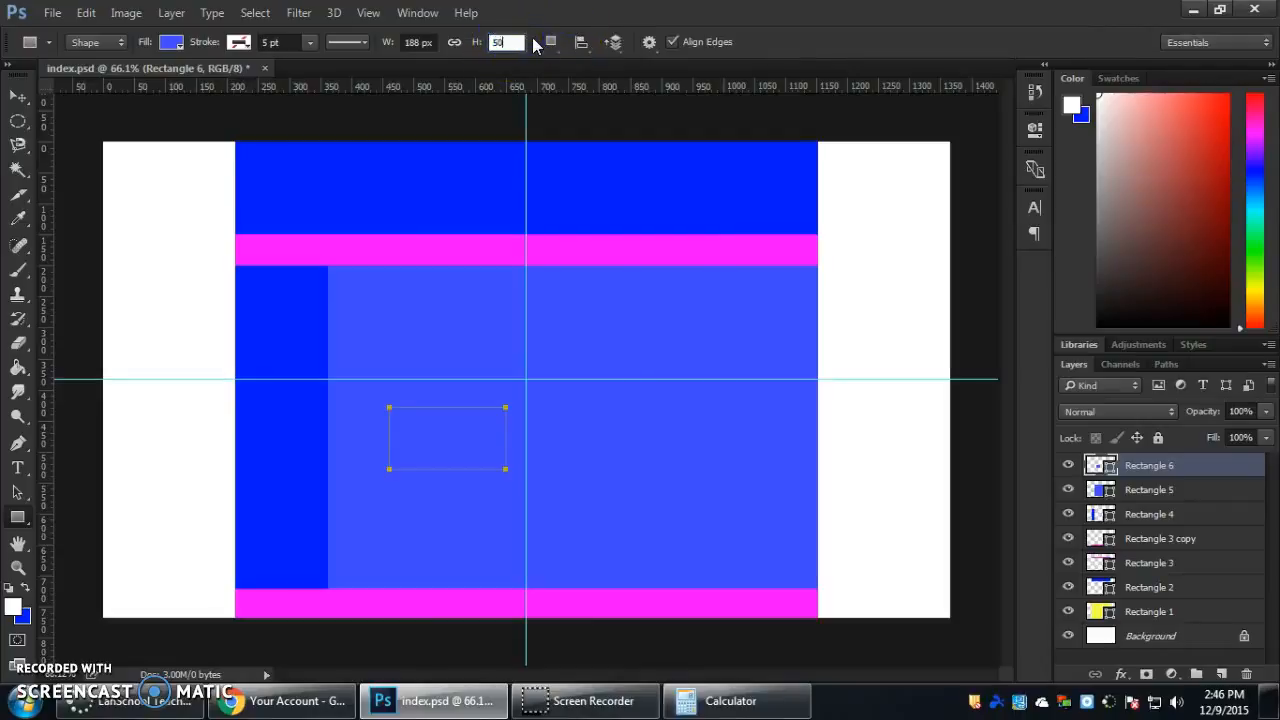
text(50)
key(Return)
- Move the small rectangle onto the left end of the upper pink bar, flush with the bar's edges
click(18, 95)
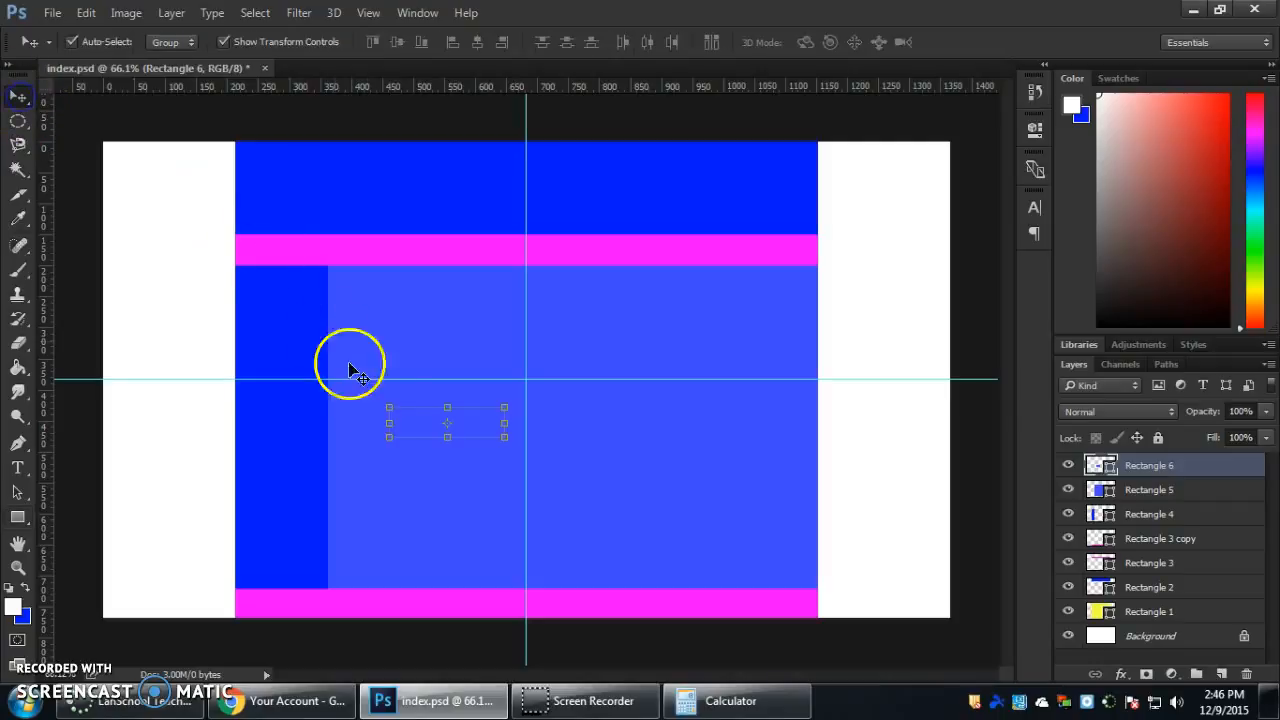
drag(426, 432, 271, 257)
click(271, 257)
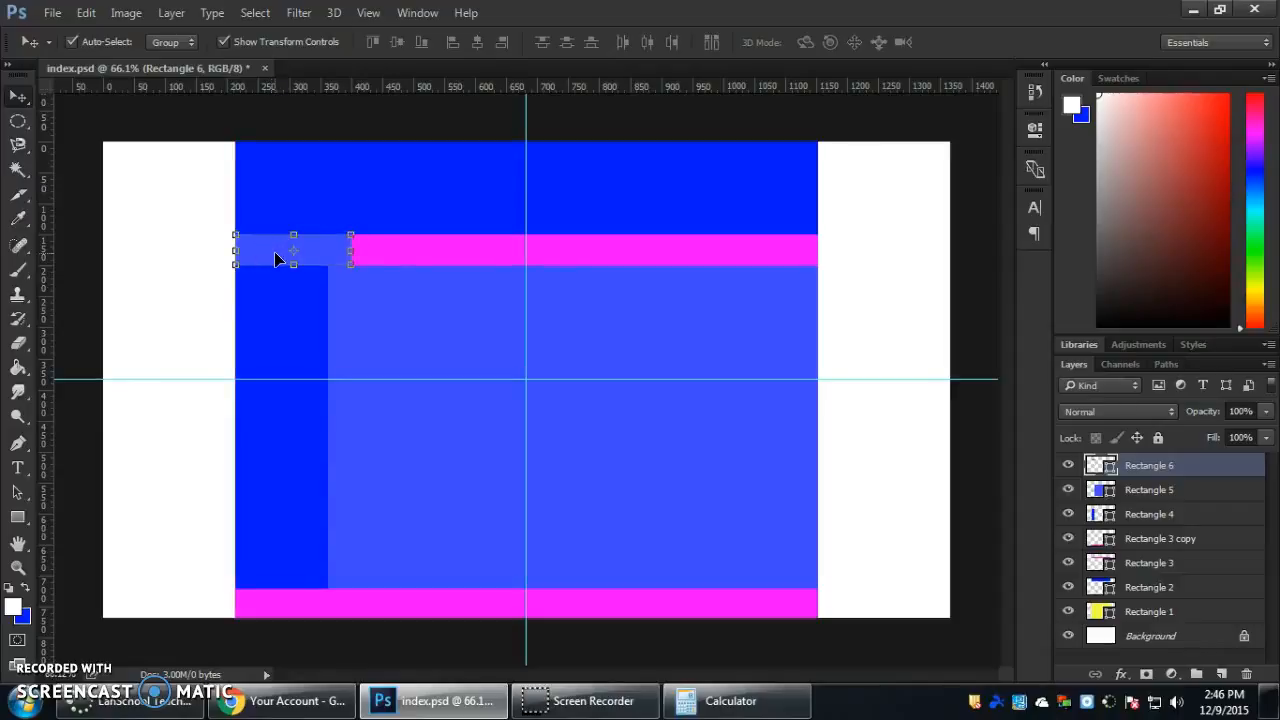
- Add a Bevel & Emboss effect with Texture to the Rectangle 6 layer
click(268, 257)
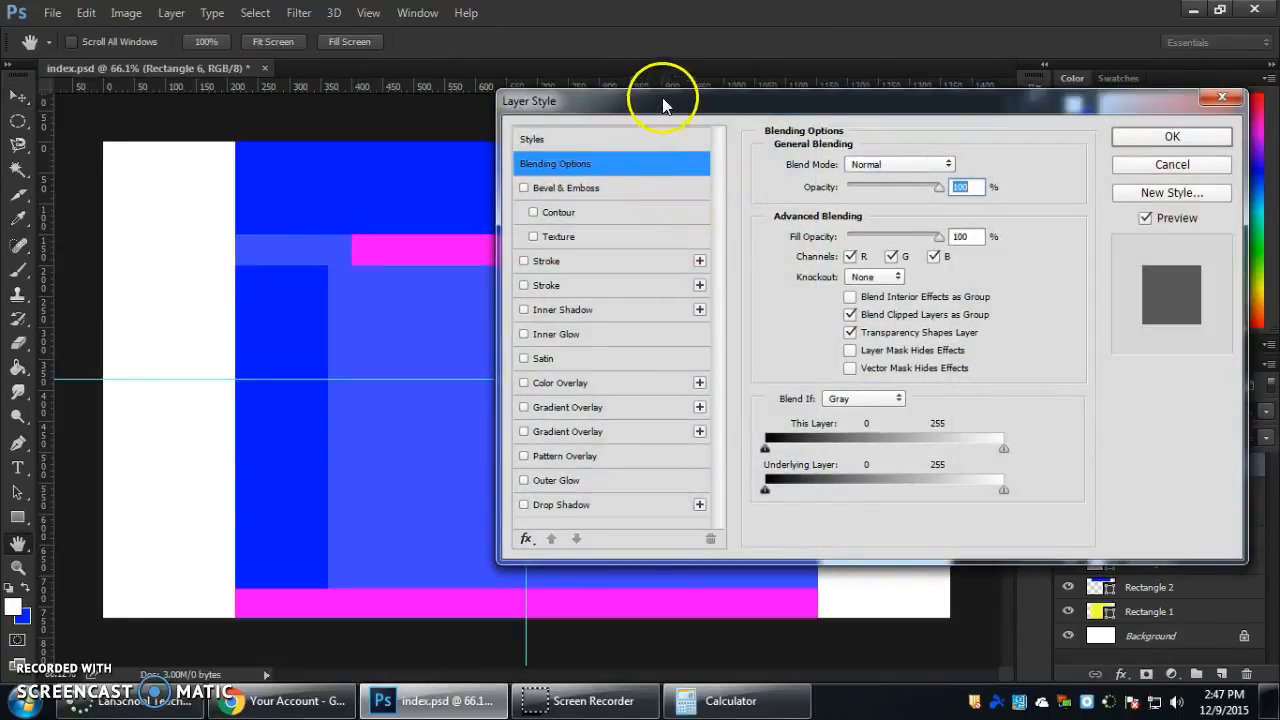
drag(662, 100, 700, 143)
click(596, 230)
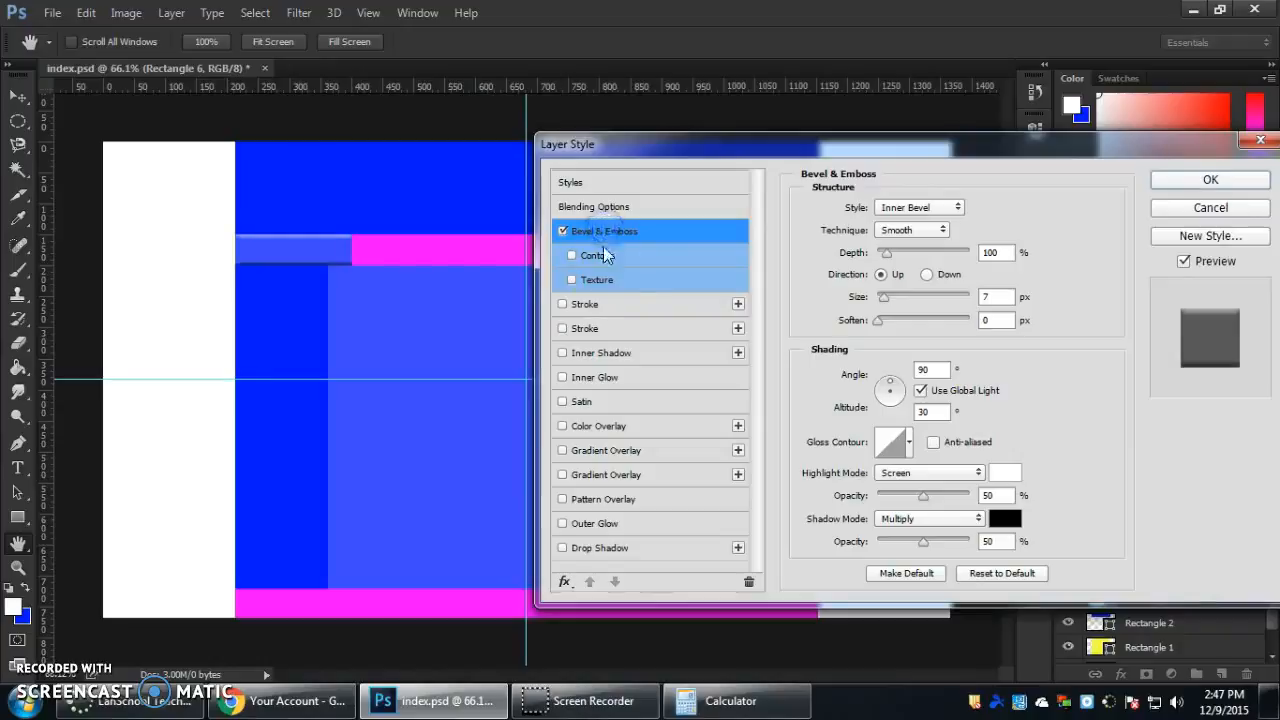
click(598, 280)
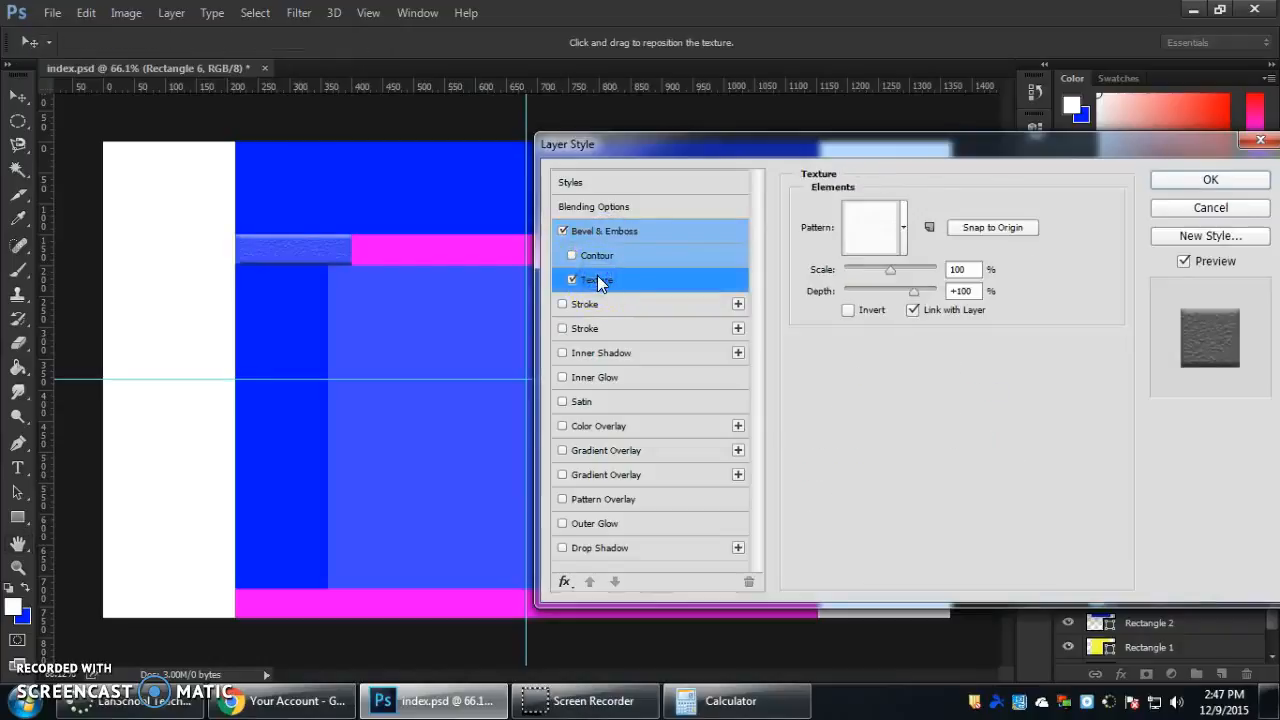
- Try Stroke and Inner Glow on Rectangle 6, keep only Inner Shadow as the added effect, and apply the layer style
click(585, 310)
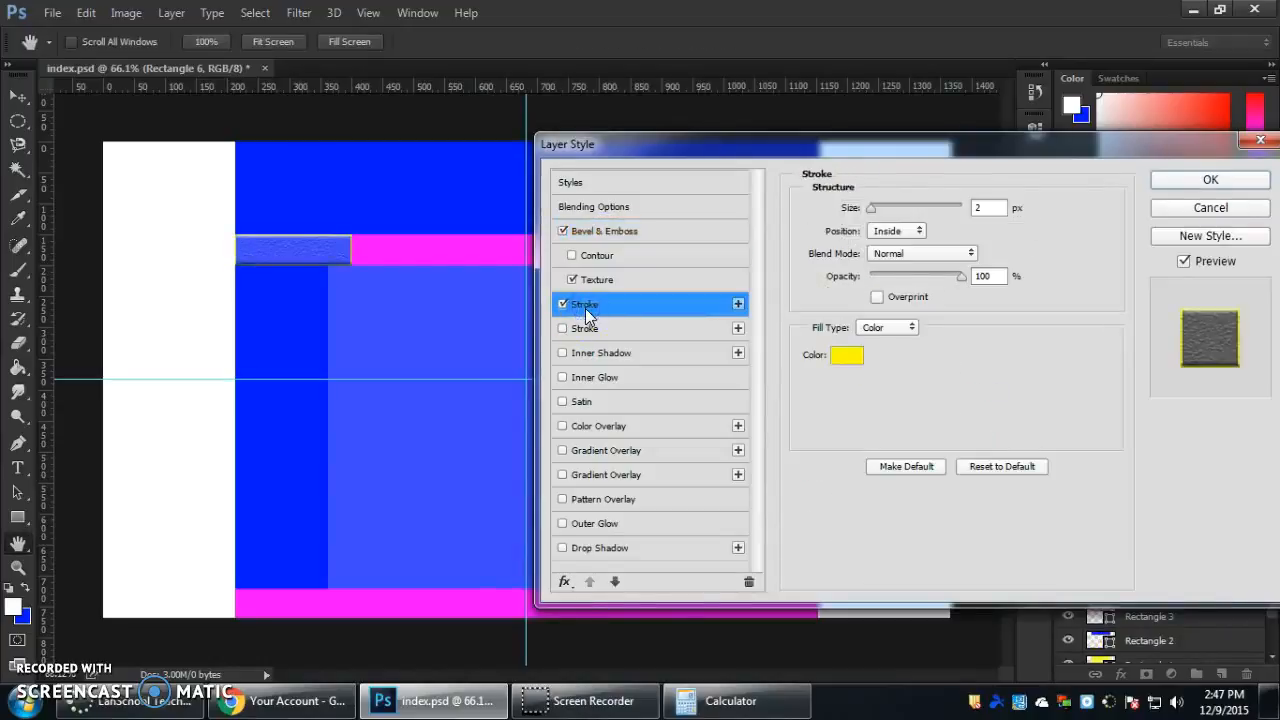
click(562, 305)
click(562, 356)
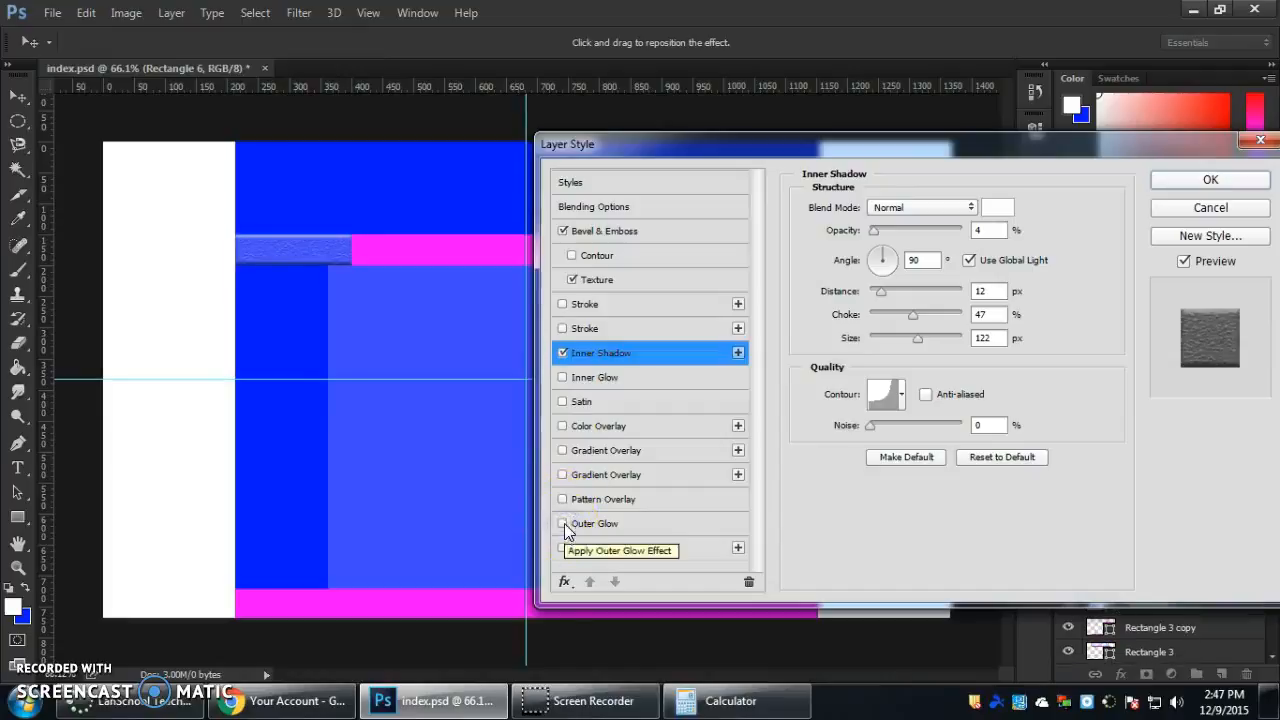
click(564, 377)
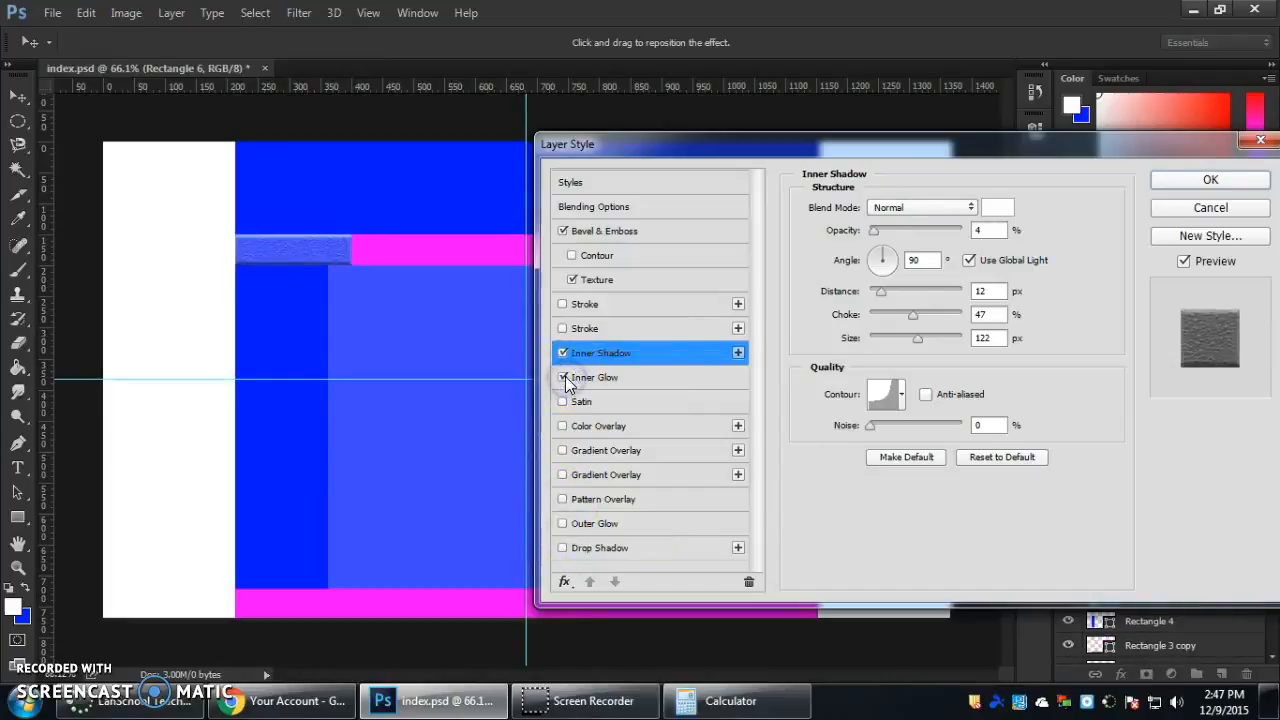
click(564, 377)
click(563, 304)
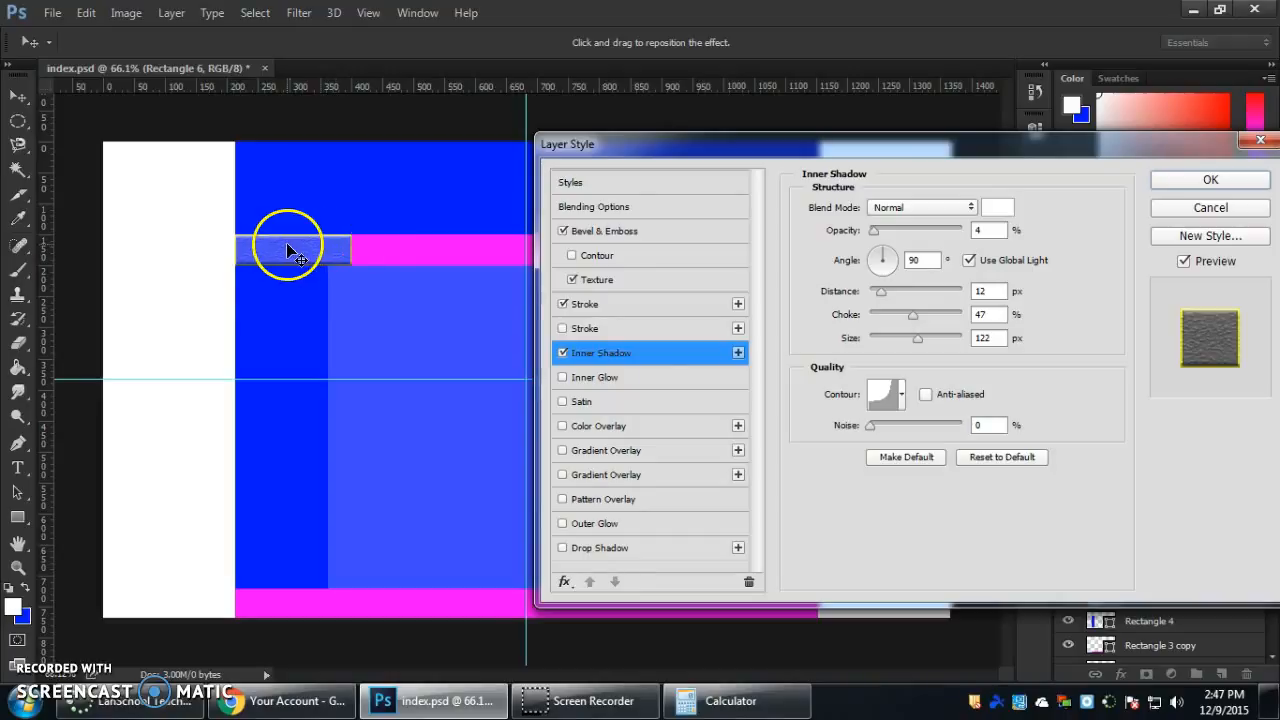
click(563, 305)
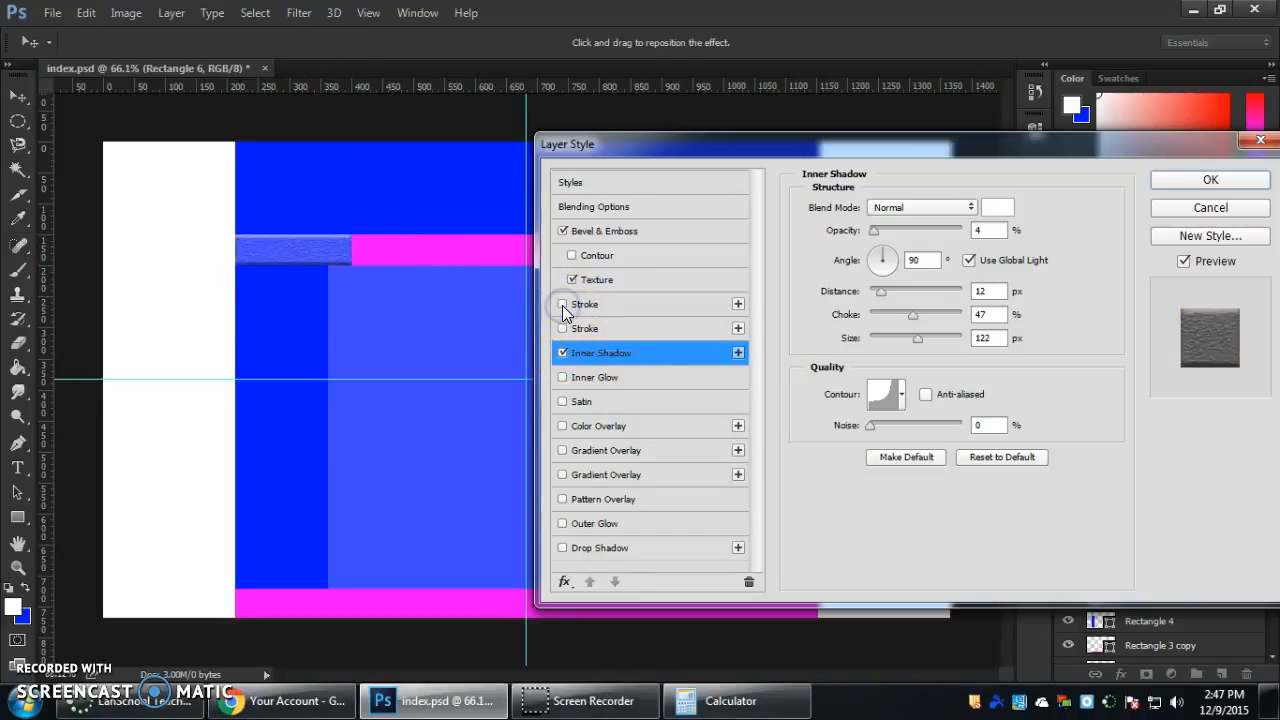
click(1210, 180)
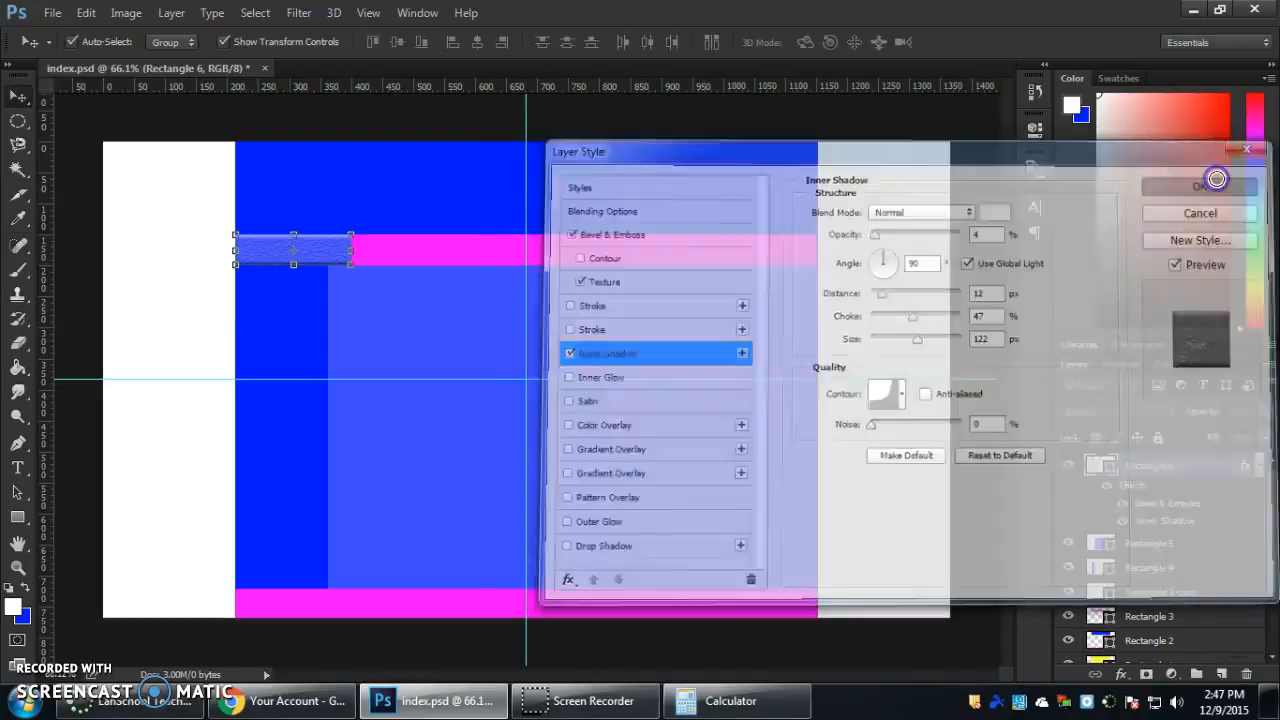
- Change the textured button rectangle's fill from a solid color to a gradient
scroll(268, 250, up, 4)
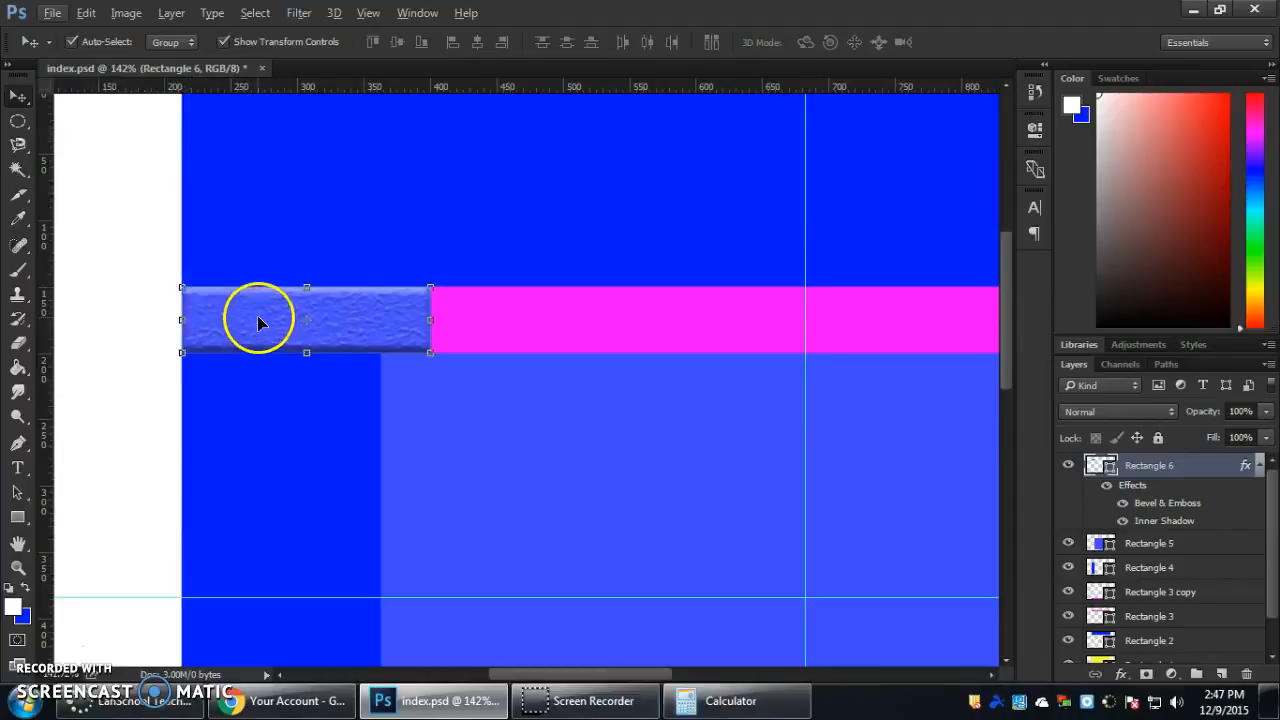
click(20, 521)
right_click(20, 521)
click(110, 518)
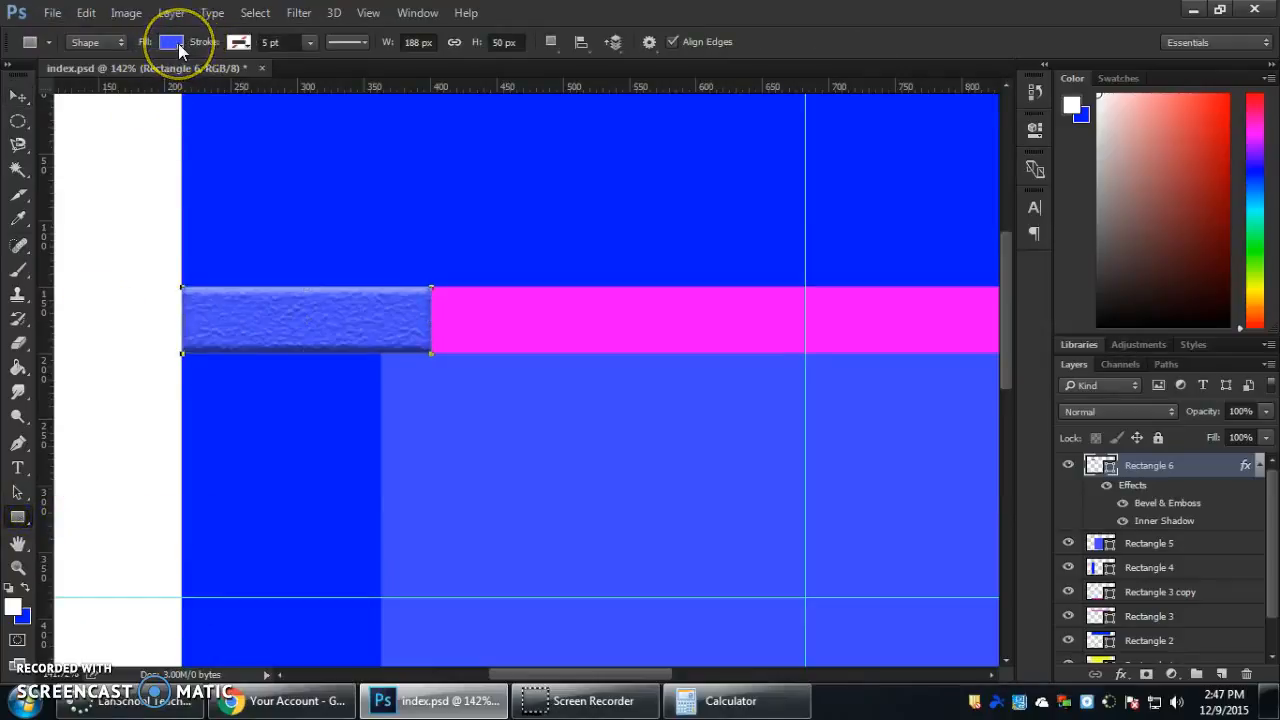
click(179, 44)
click(238, 50)
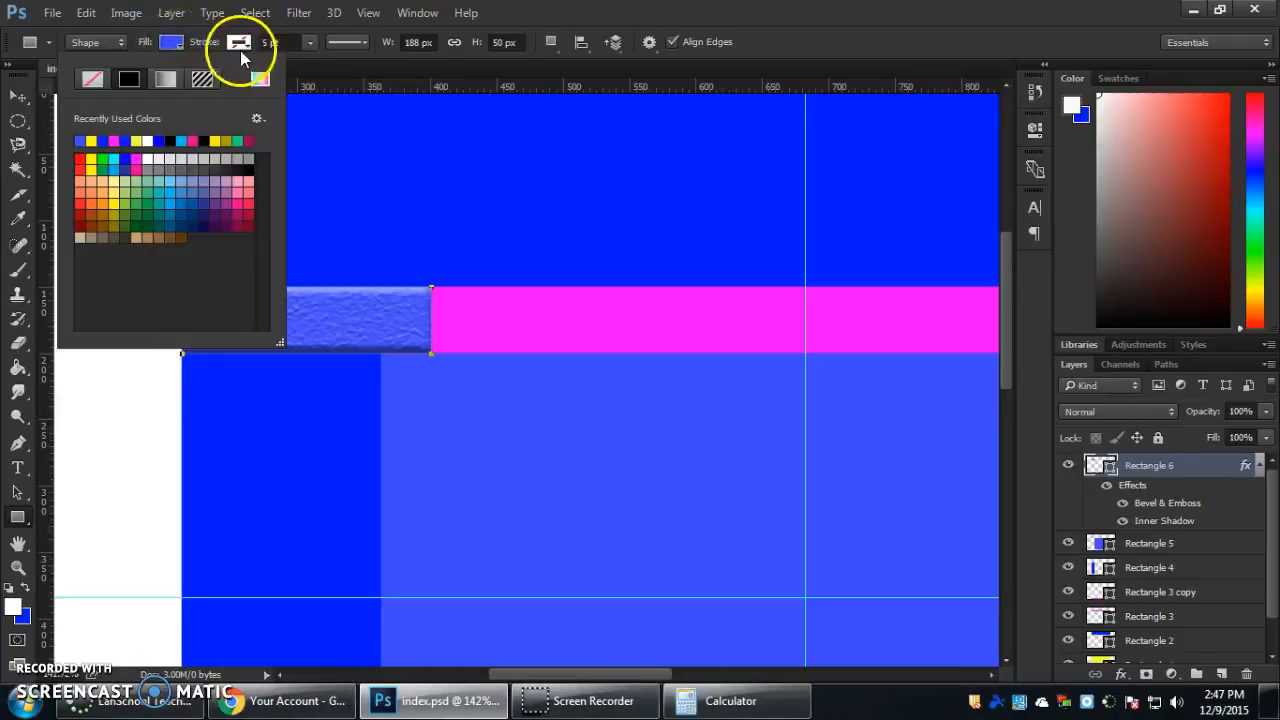
click(180, 43)
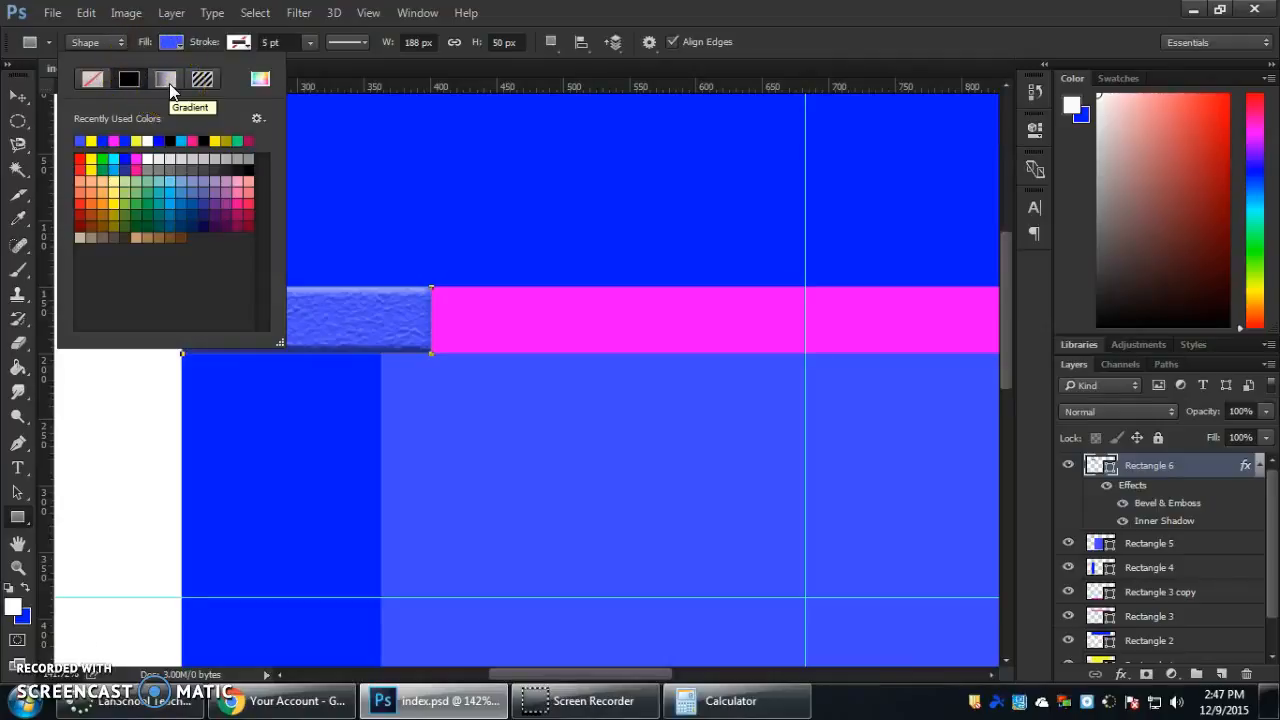
click(166, 79)
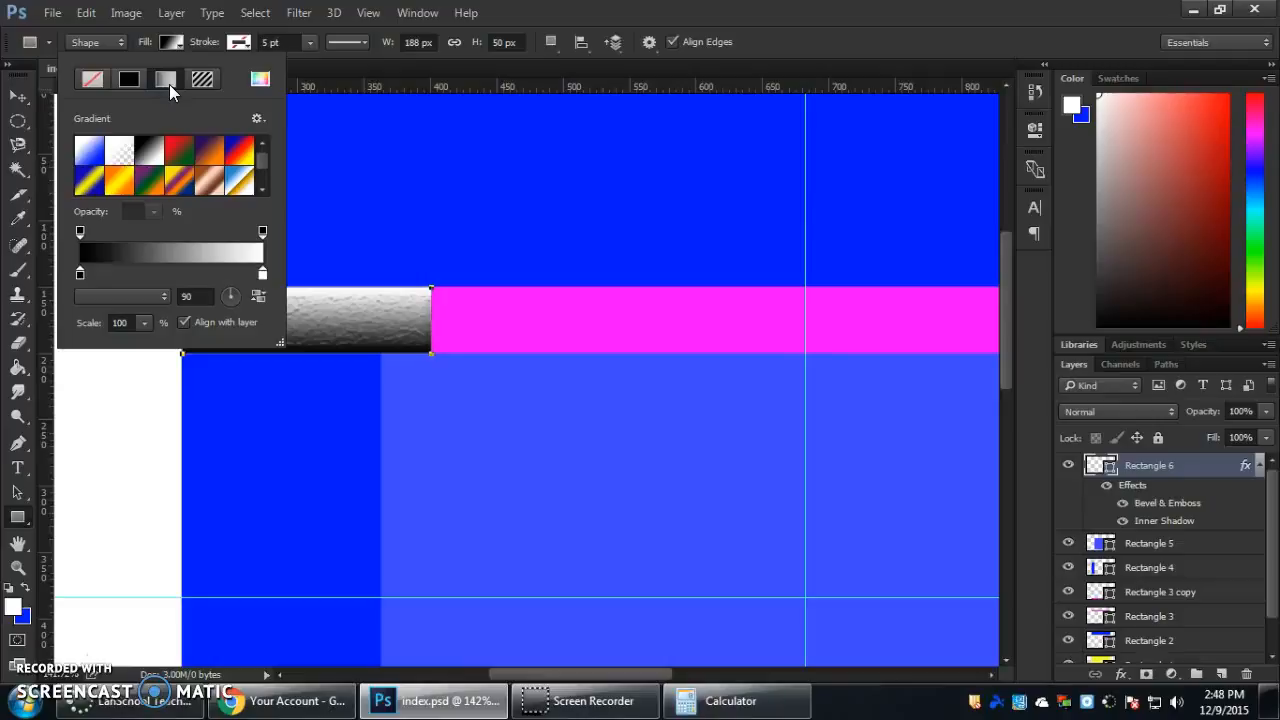
click(172, 93)
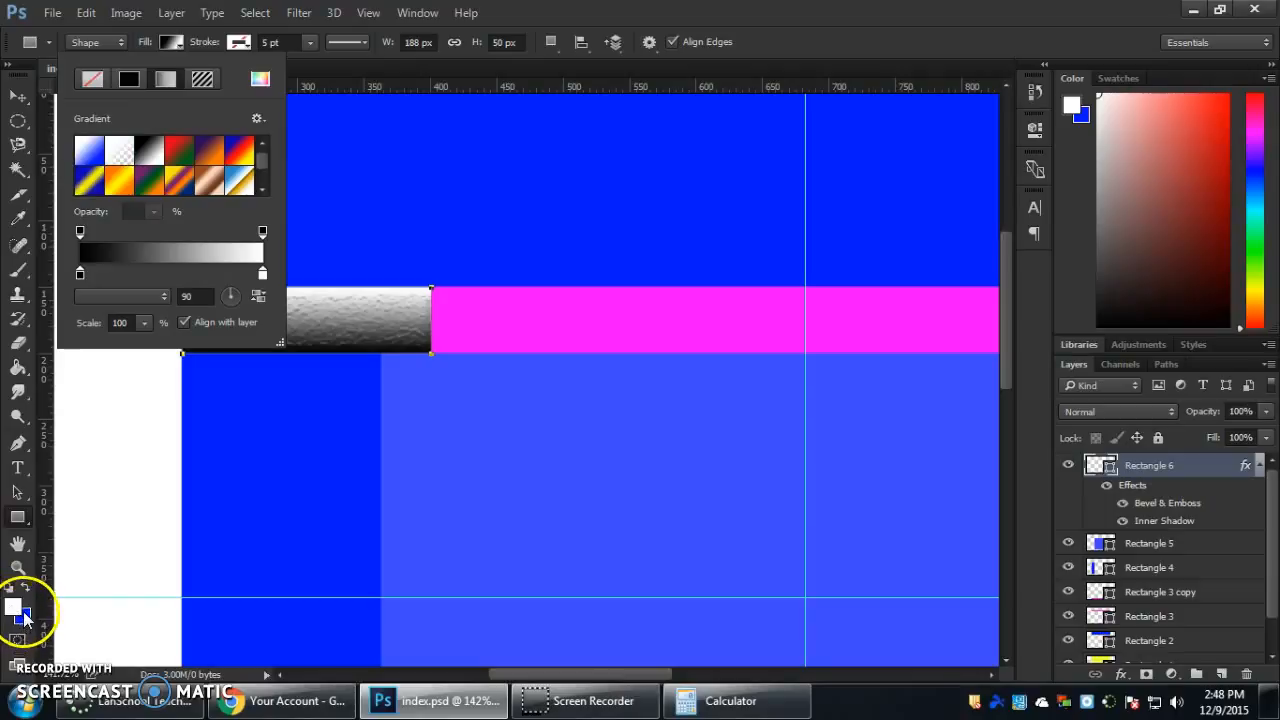
- Apply the white-to-blue Foreground to Background gradient preset to the button's fill
click(91, 152)
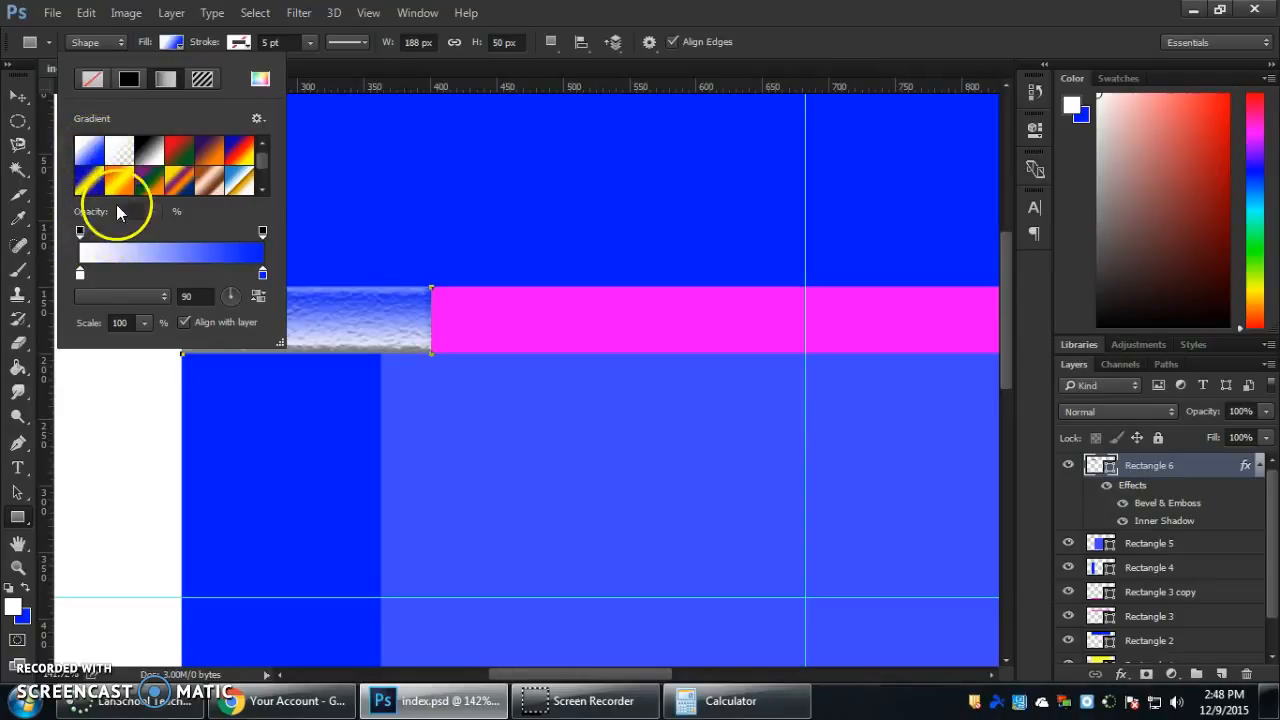
drag(265, 158, 263, 177)
scroll(262, 170, up, 2)
click(242, 155)
click(111, 157)
click(80, 153)
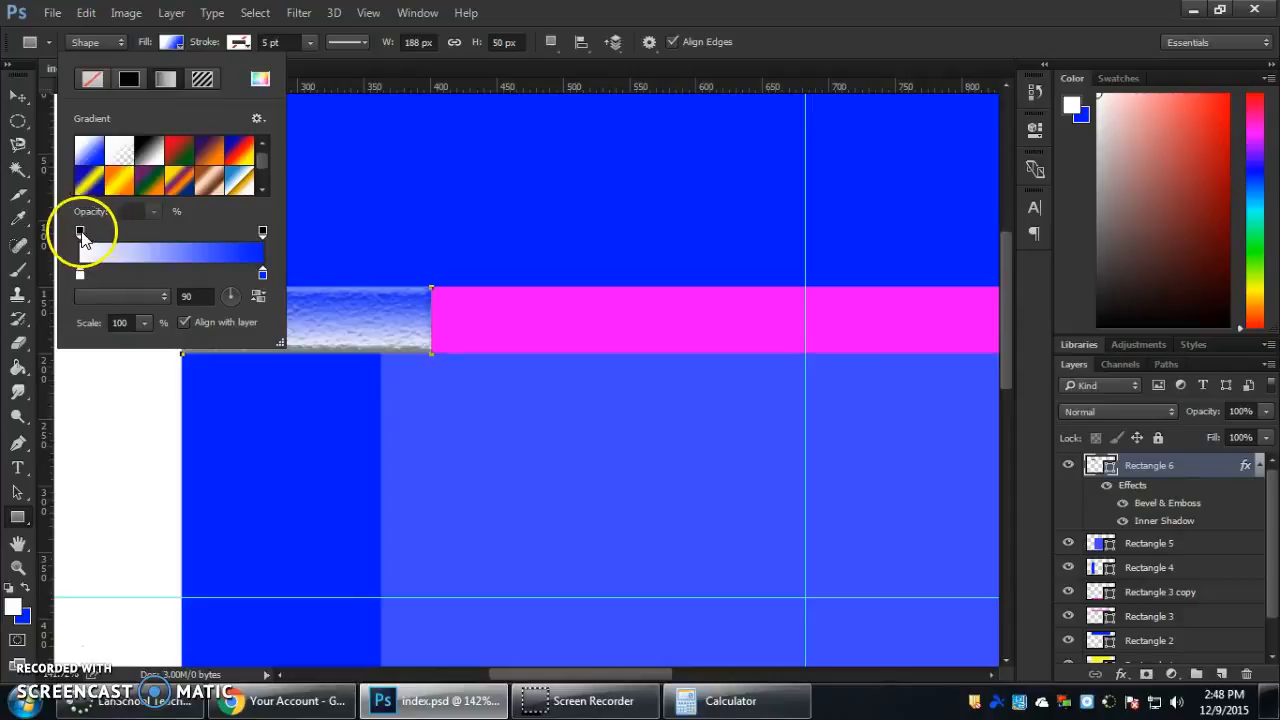
- Edit the button's gradient and change its white color stop at location 0% to red (ff0000)
click(158, 254)
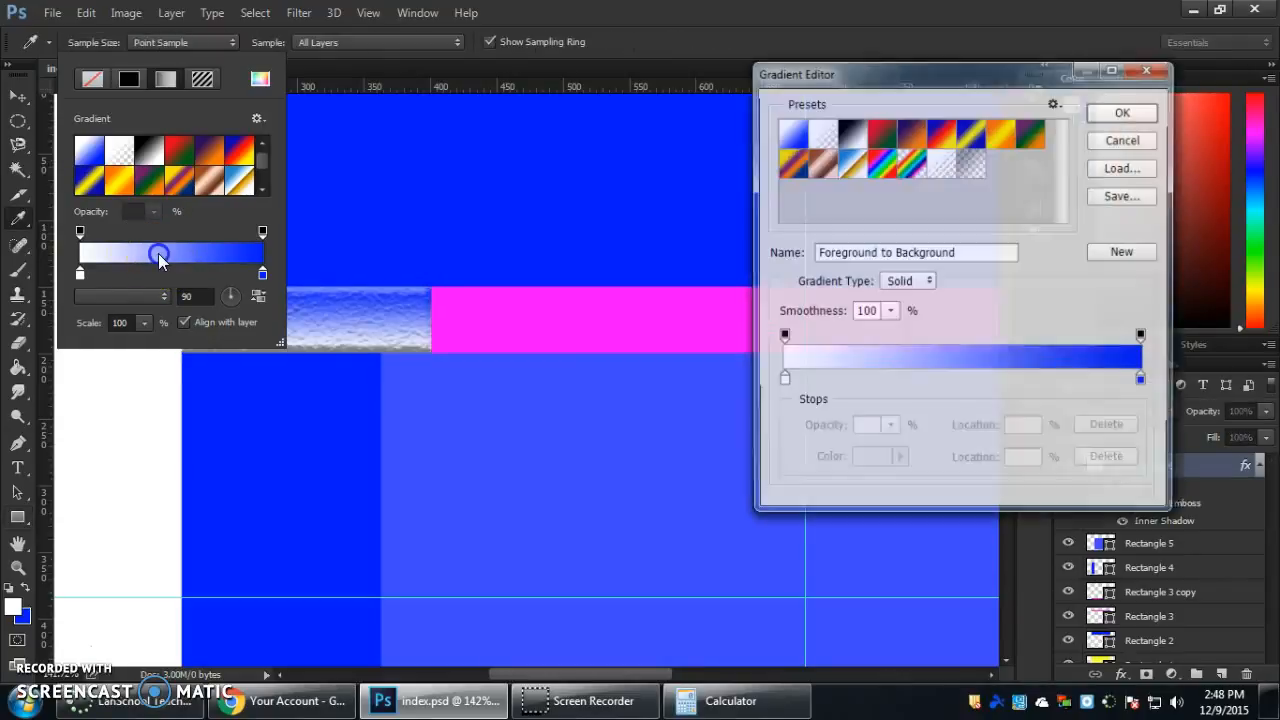
drag(930, 75, 713, 129)
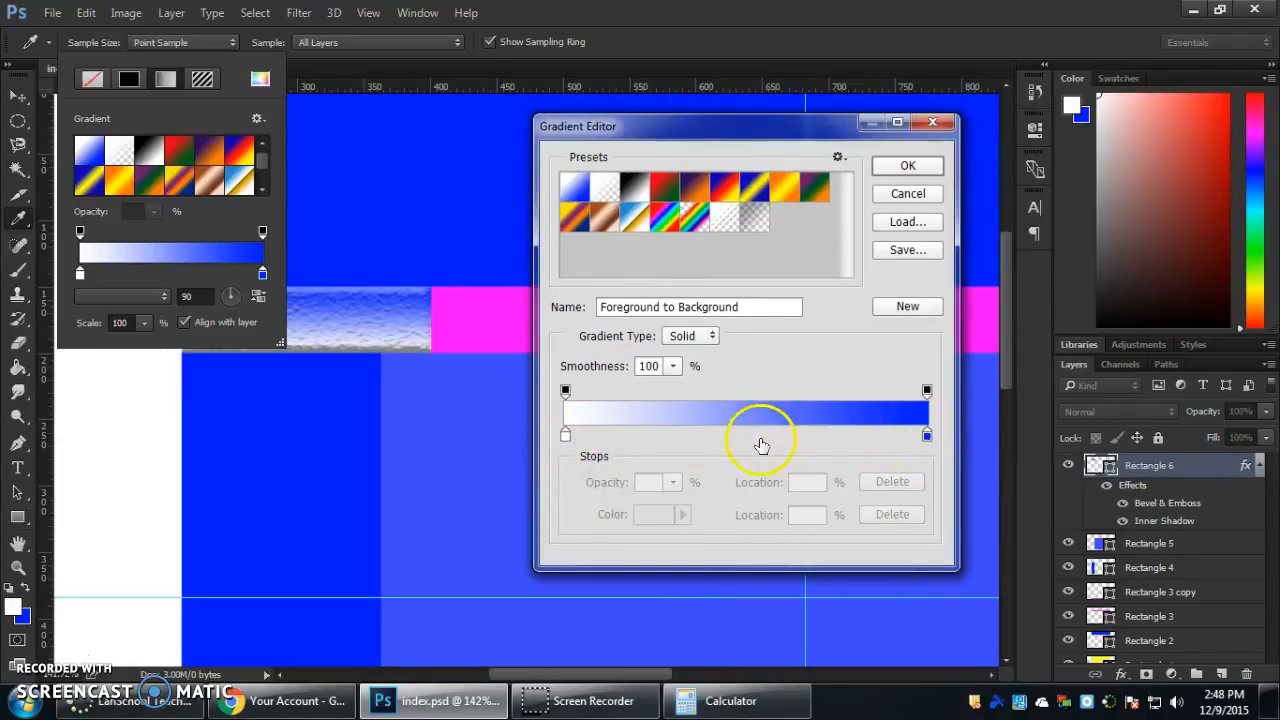
click(565, 436)
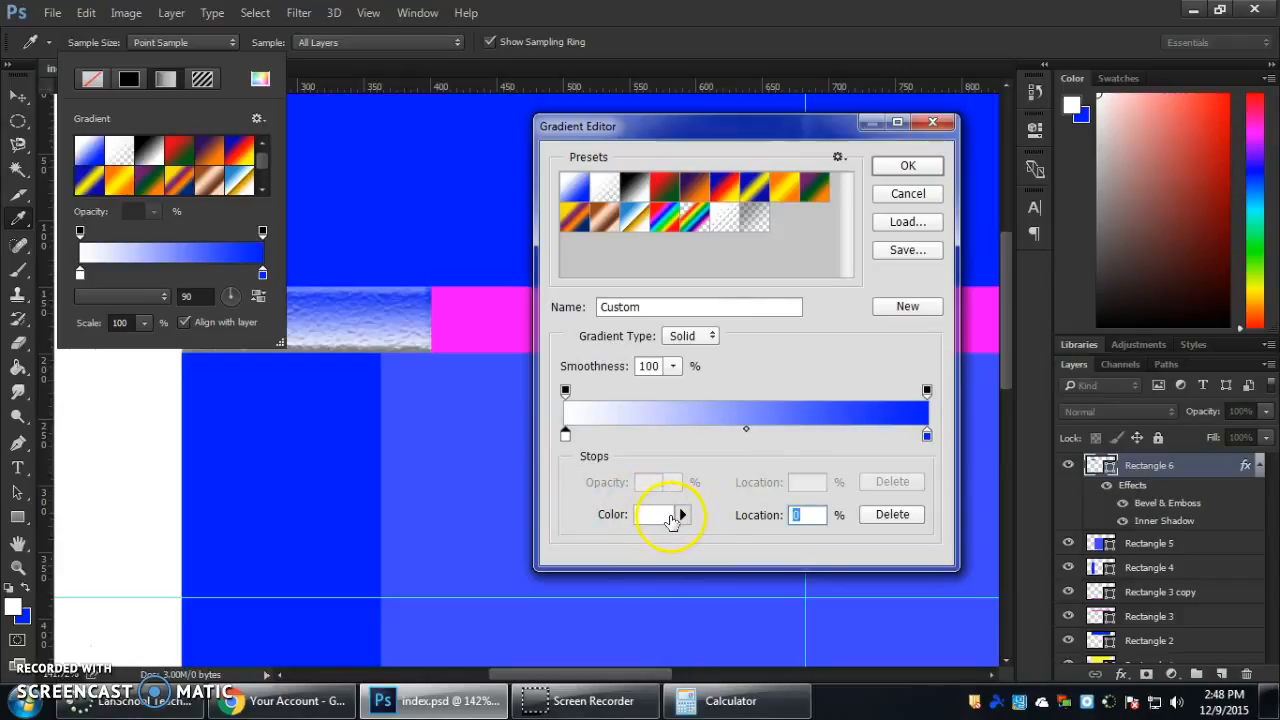
click(668, 520)
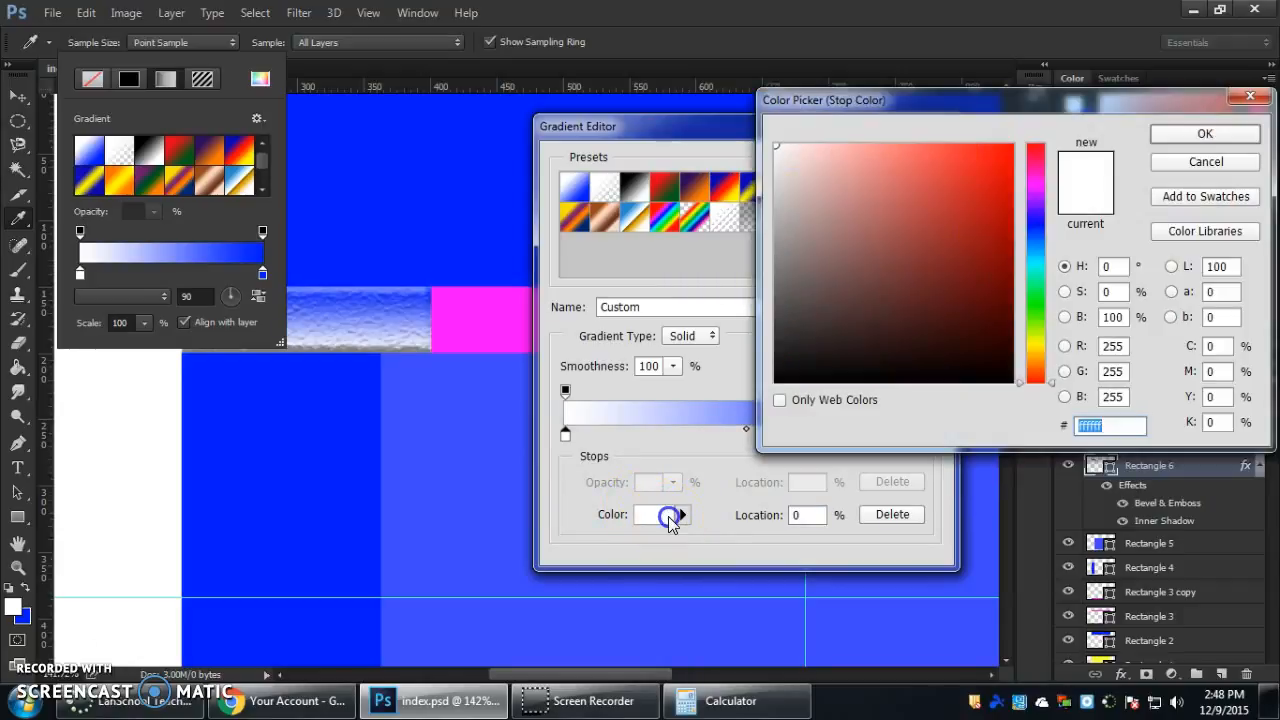
drag(975, 195, 1052, 125)
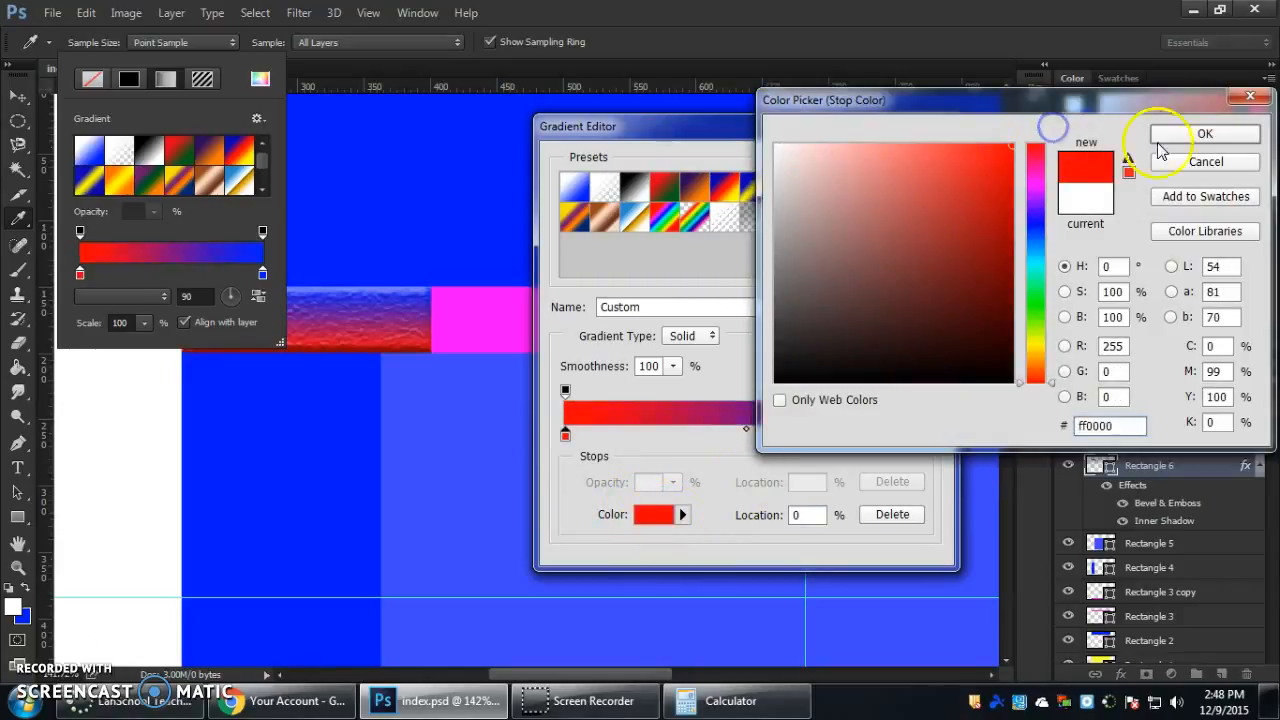
click(1208, 133)
- Change the gradient's blue color stop at location 100% to magenta (fc00ff)
click(927, 437)
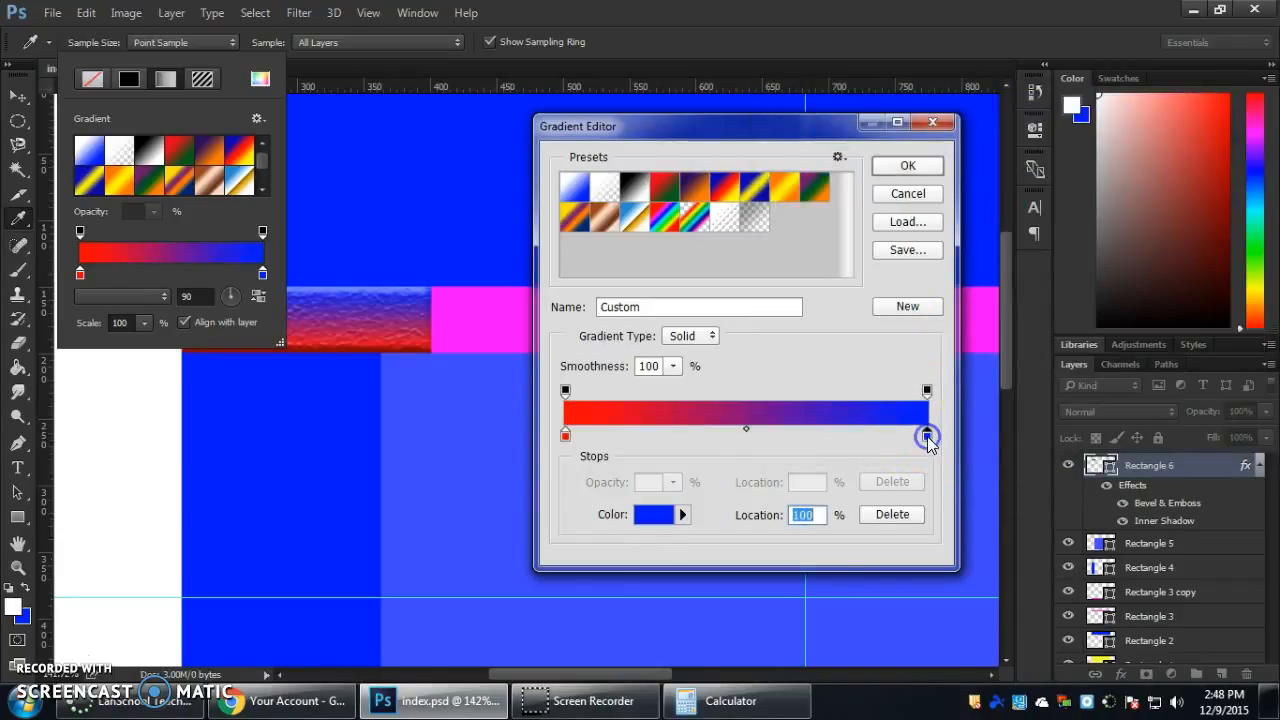
click(651, 515)
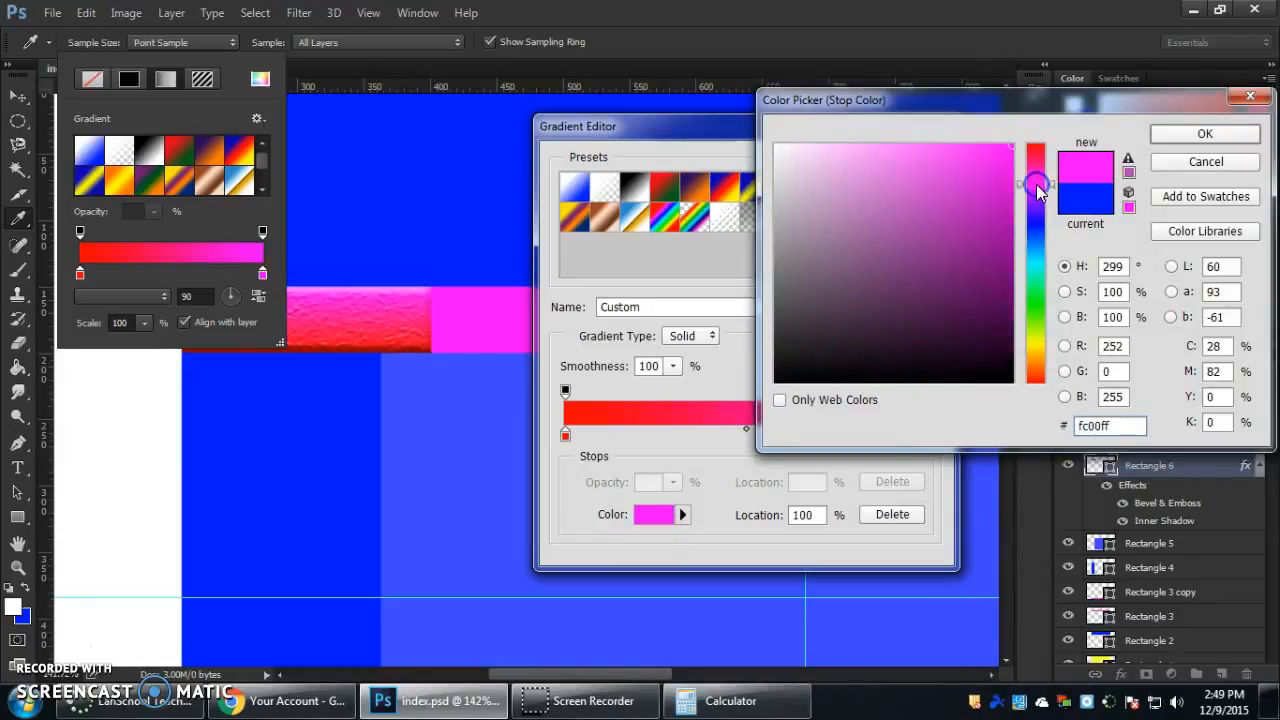
drag(994, 172, 1026, 140)
click(1165, 134)
- Try sliding the magenta color stop along the gradient, and return it to location 100%
click(927, 437)
drag(926, 440, 874, 438)
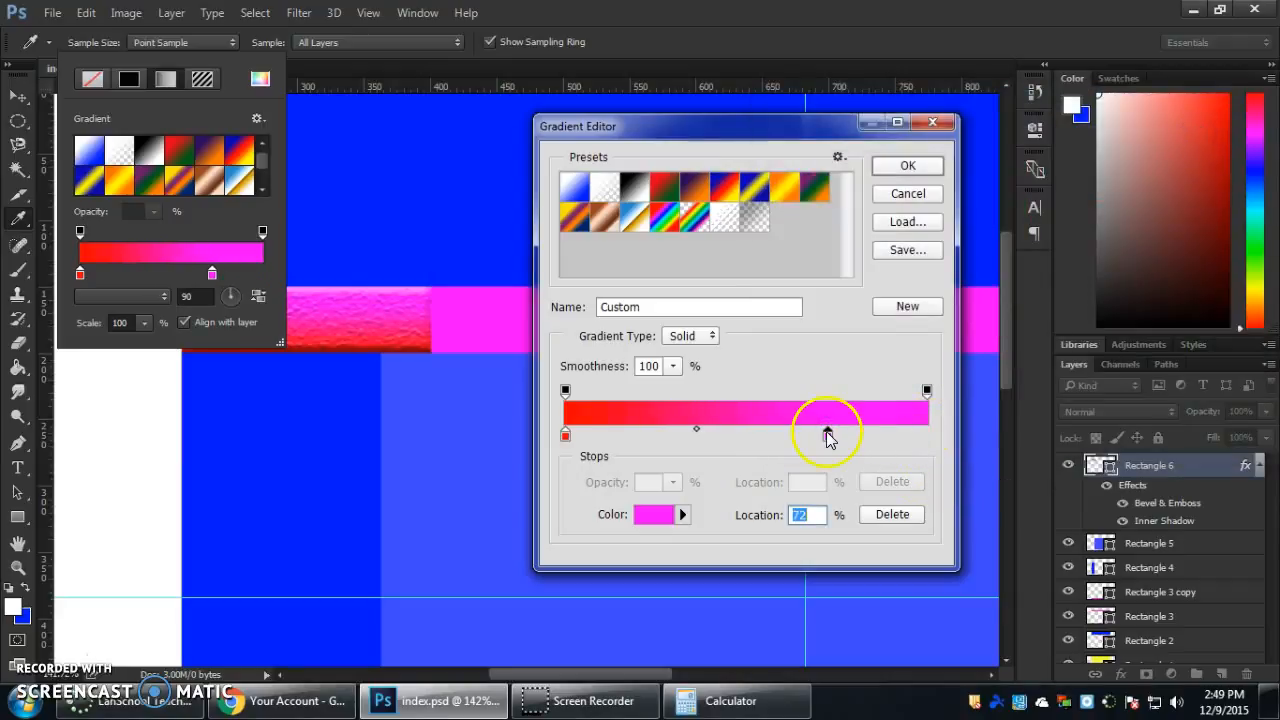
drag(755, 432, 716, 436)
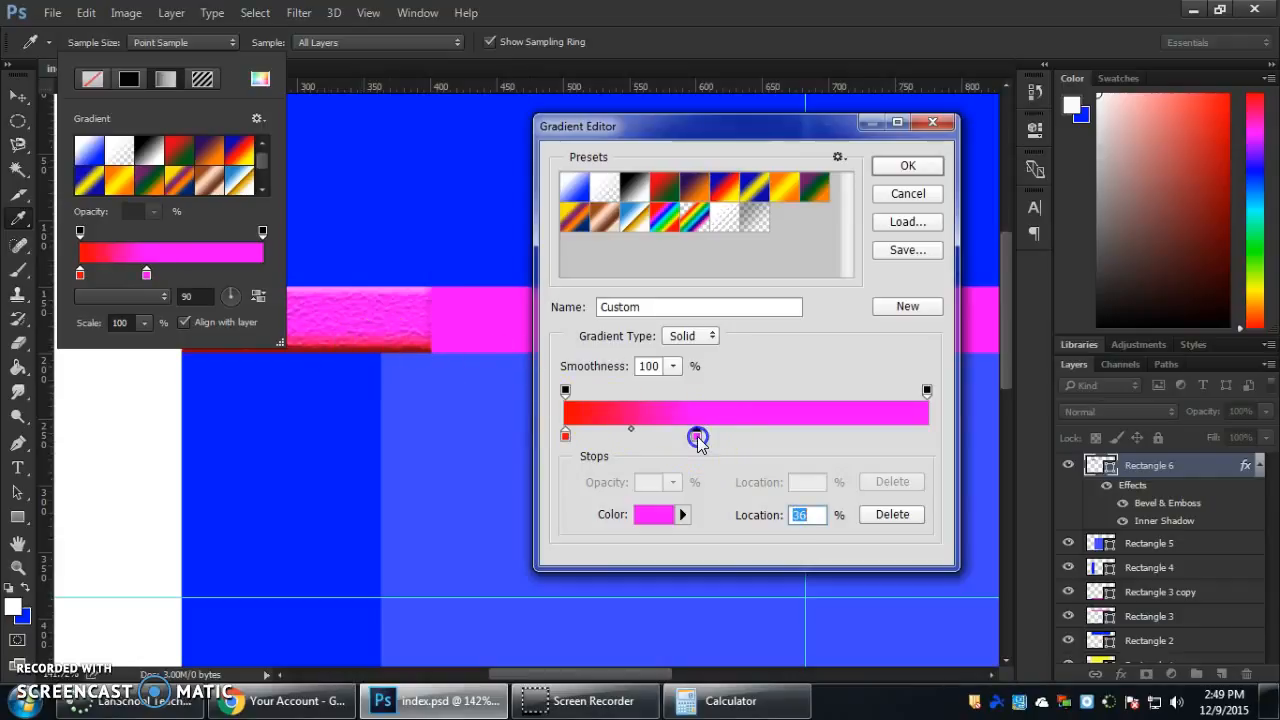
drag(720, 434, 943, 430)
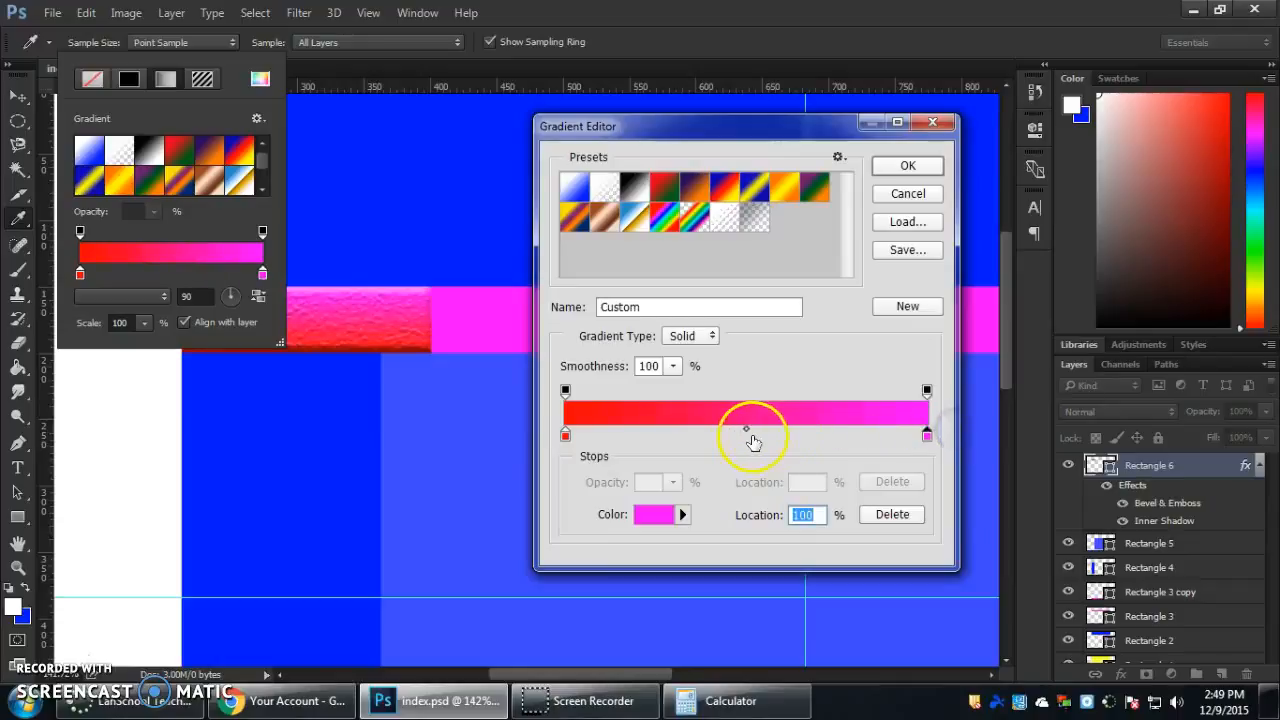
- Add a third color stop near the middle of the gradient and set its color to blue (0000ff)
click(745, 435)
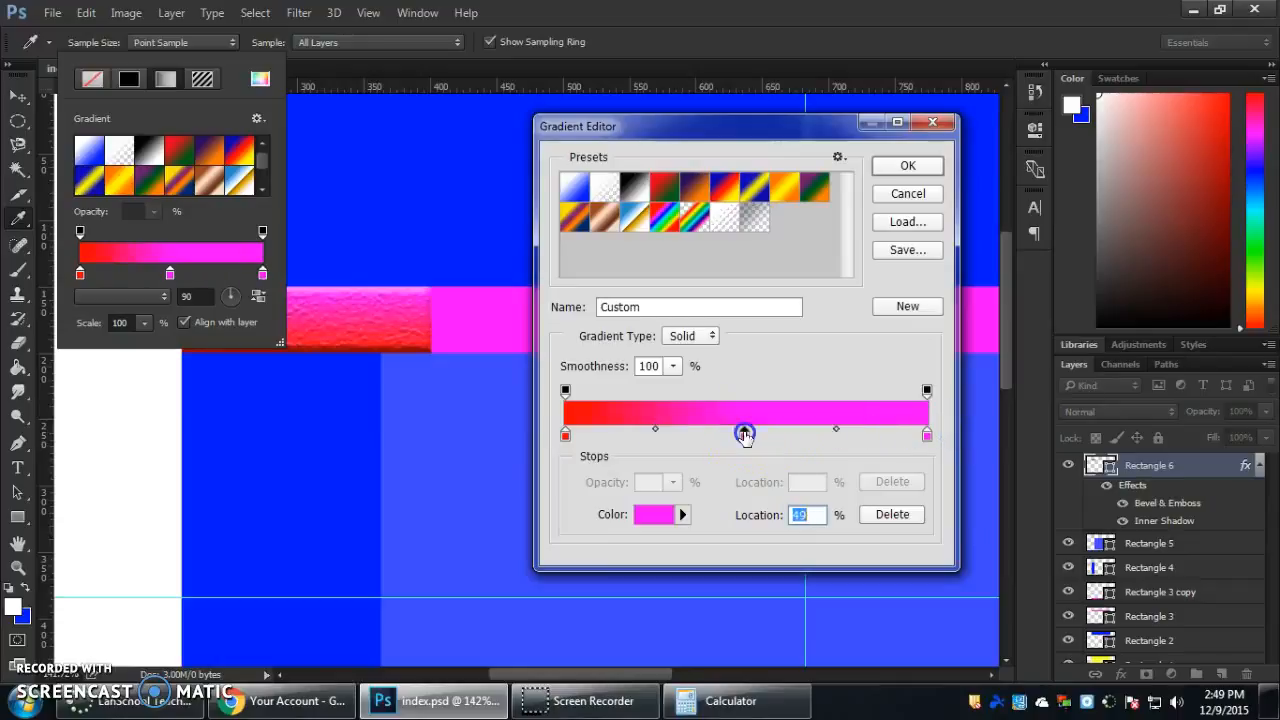
click(655, 515)
click(1033, 222)
click(961, 253)
drag(961, 253, 1020, 142)
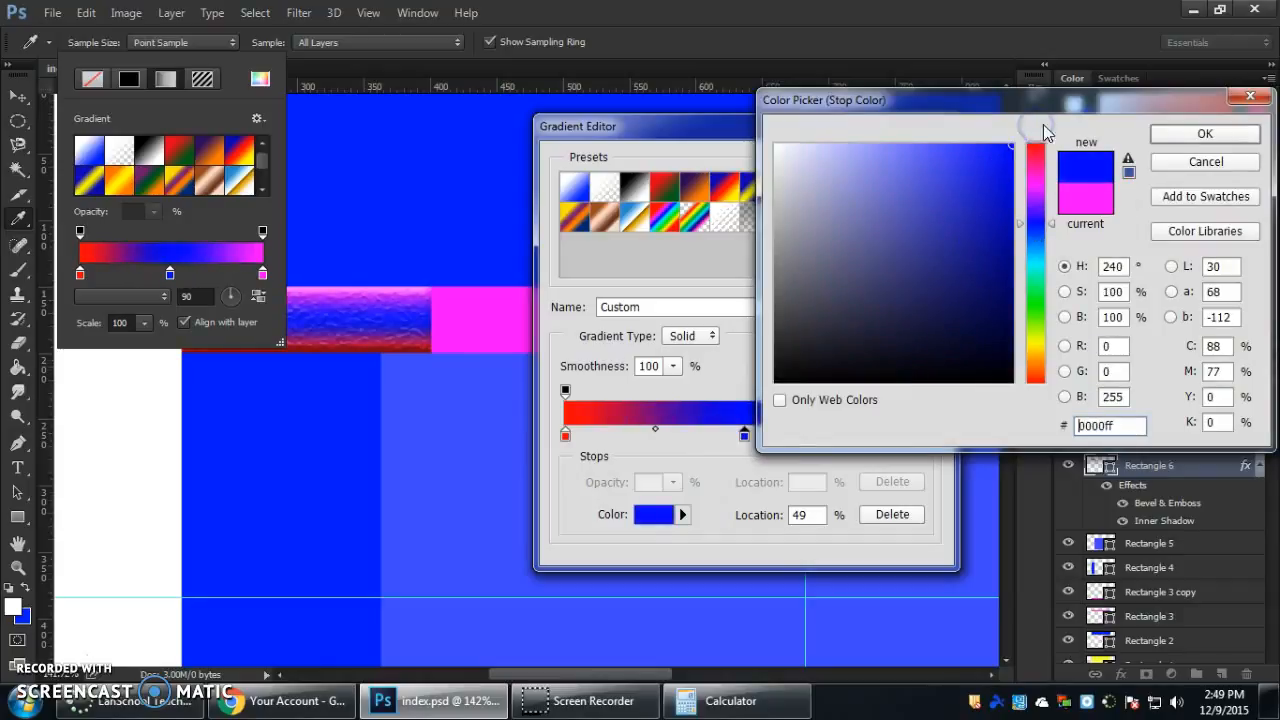
click(1185, 133)
- Move the middle blue color stop to location 50% and apply the custom gradient to the button
click(745, 435)
mouse_move(745, 435)
mouse_down()
mouse_move(706, 434)
mouse_move(746, 431)
mouse_up()
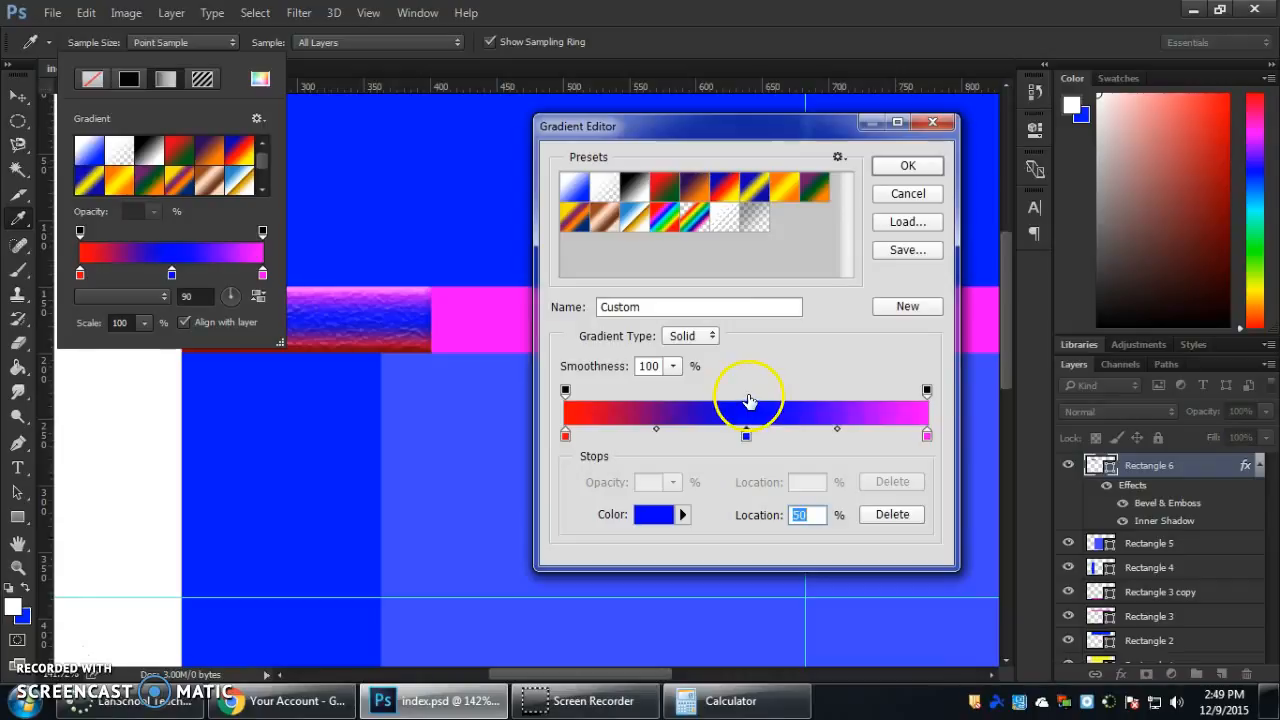
click(907, 165)
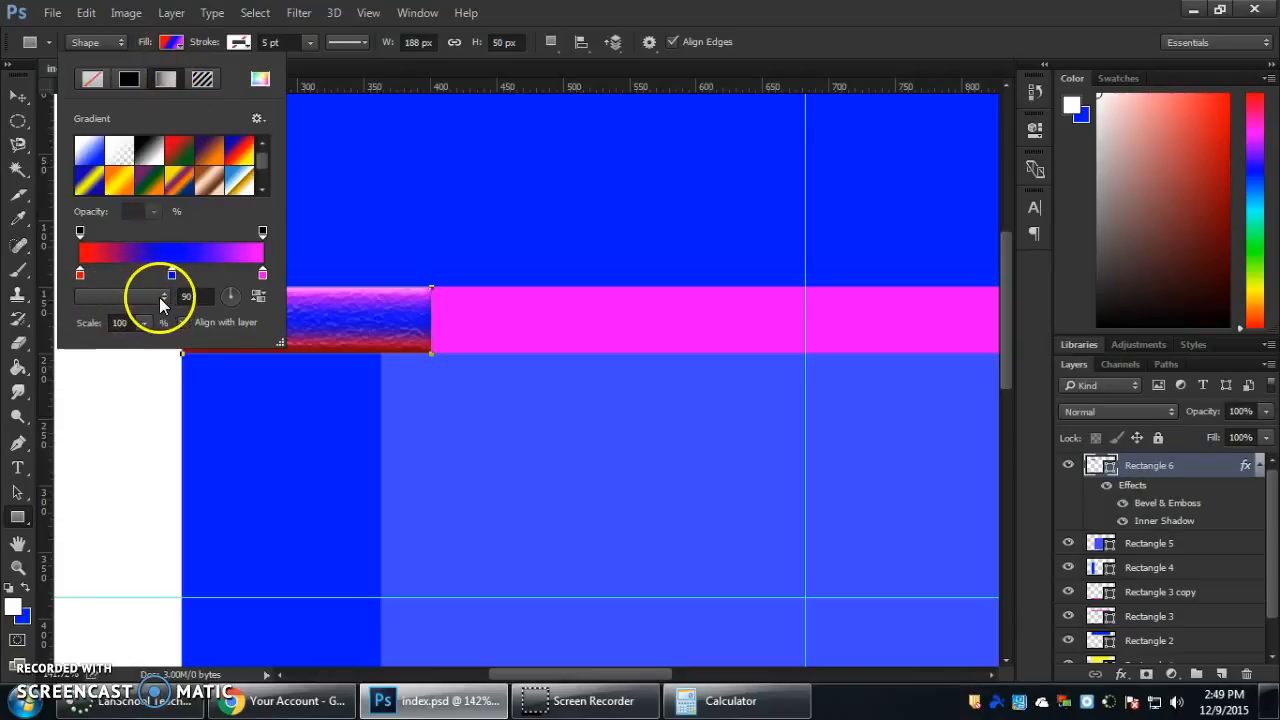
- Set the button gradient's style to Radial and rotate its angle to -156°
click(159, 297)
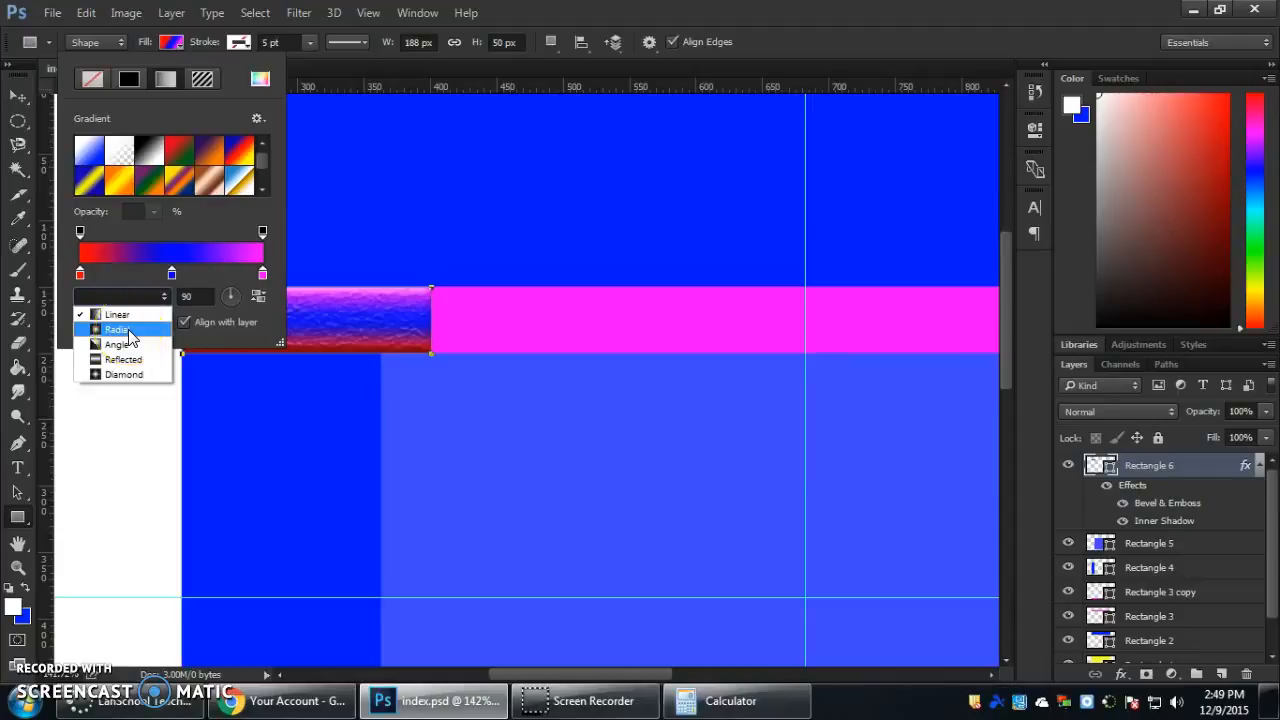
click(130, 336)
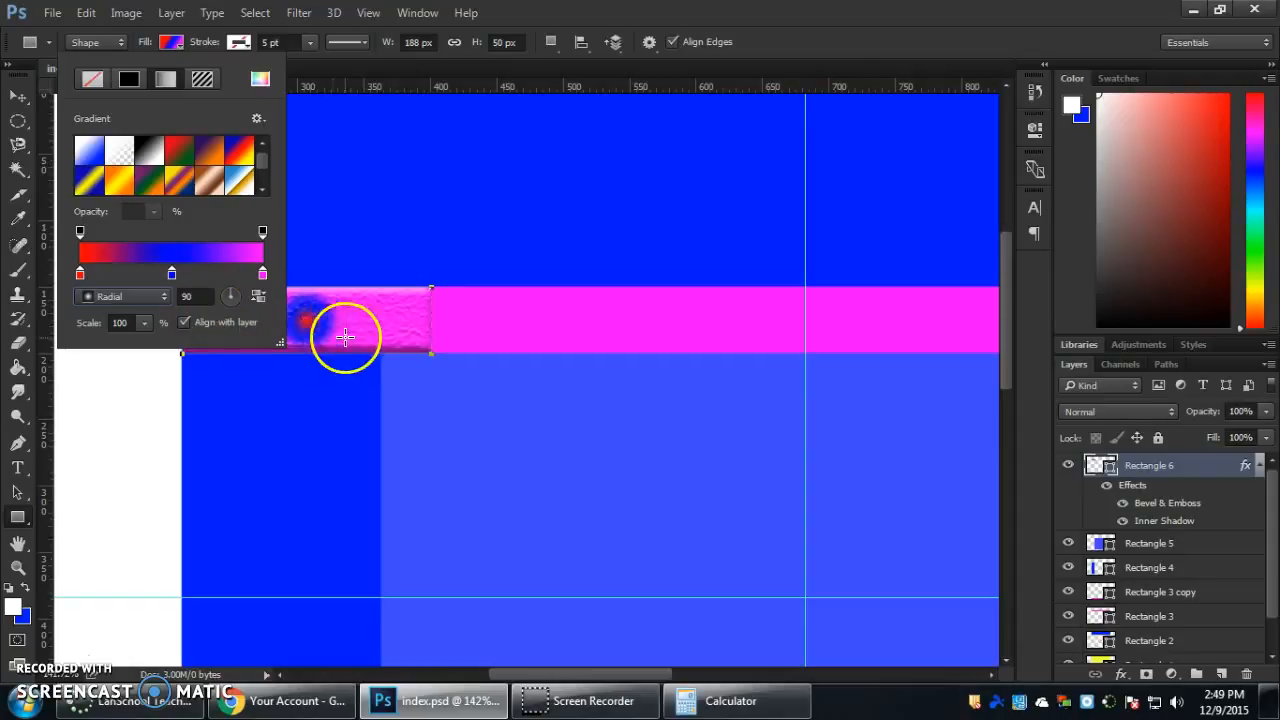
drag(230, 299, 216, 306)
- Try the Angle, Reflected and Diamond styles on the button's gradient
click(165, 296)
click(127, 345)
click(132, 295)
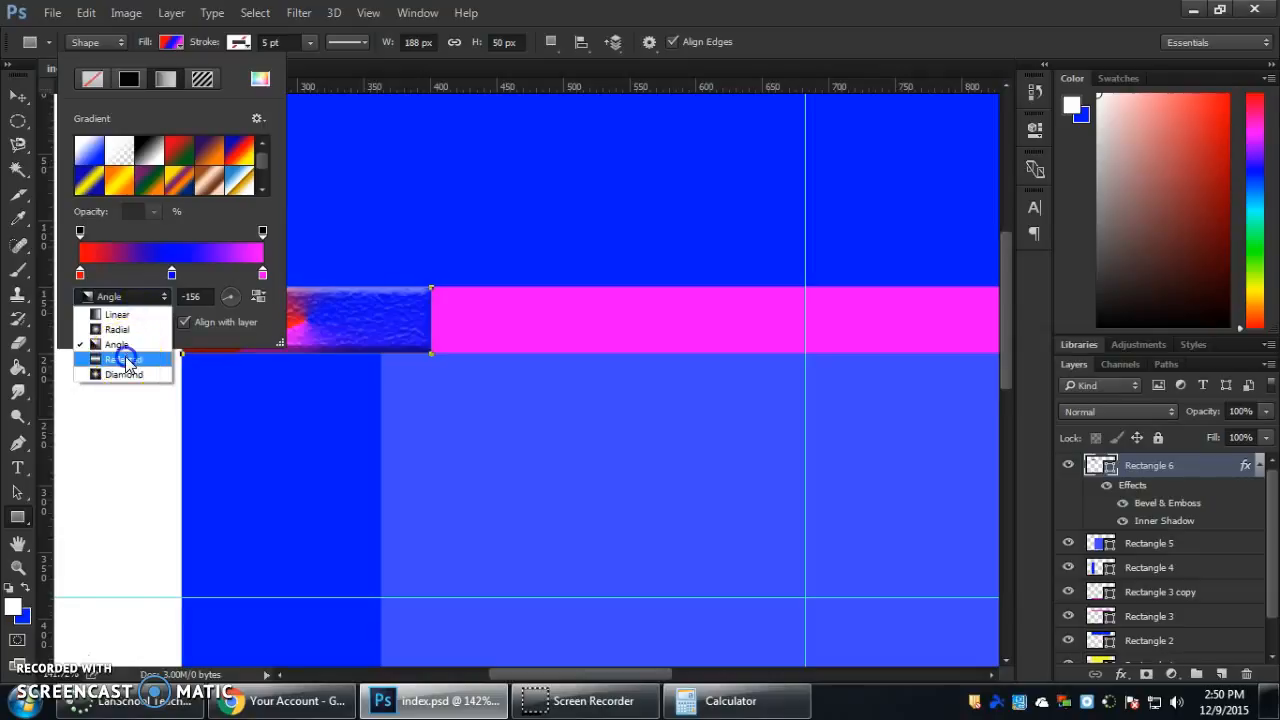
click(125, 359)
click(143, 295)
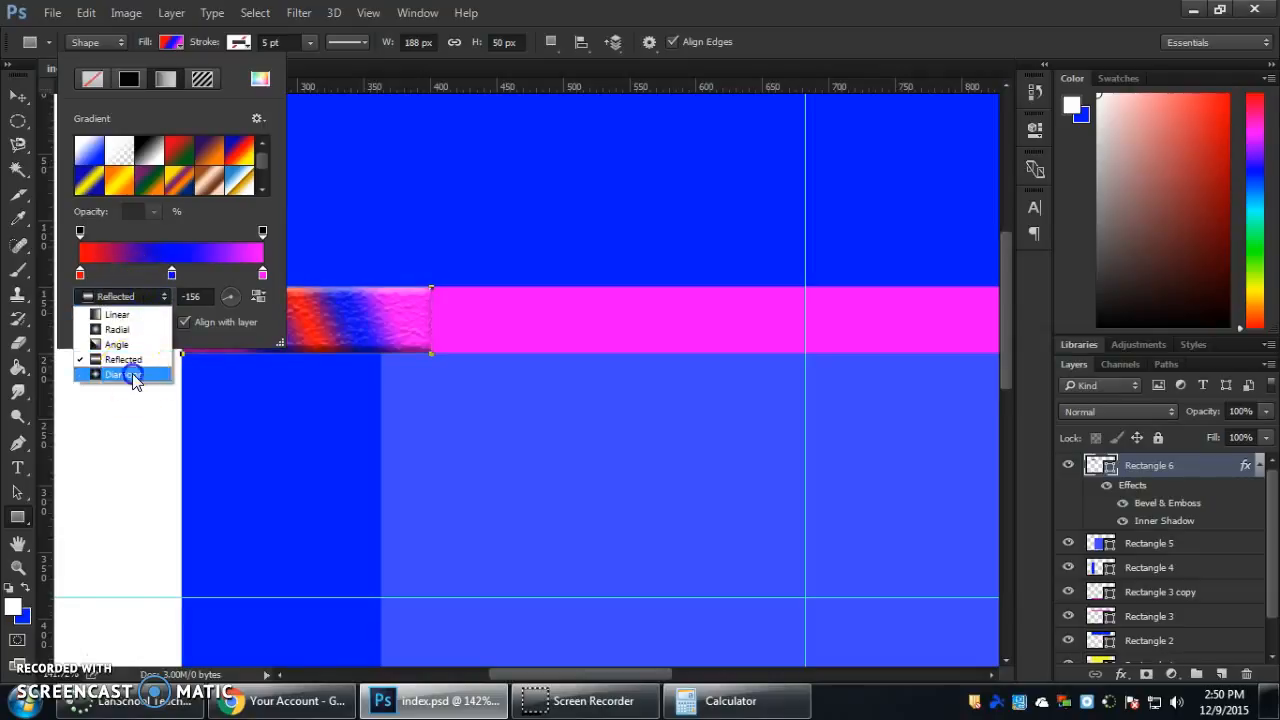
click(133, 373)
- Set the button gradient's style to Linear and close the fill options
click(145, 299)
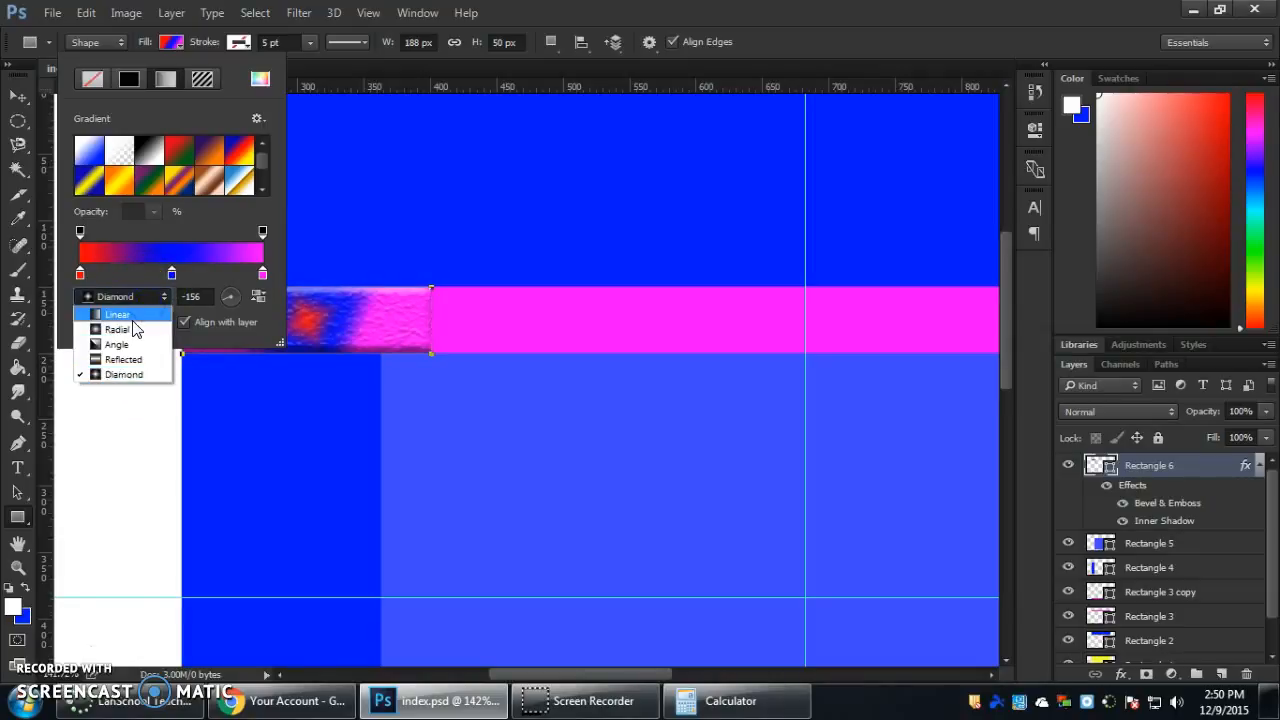
click(134, 315)
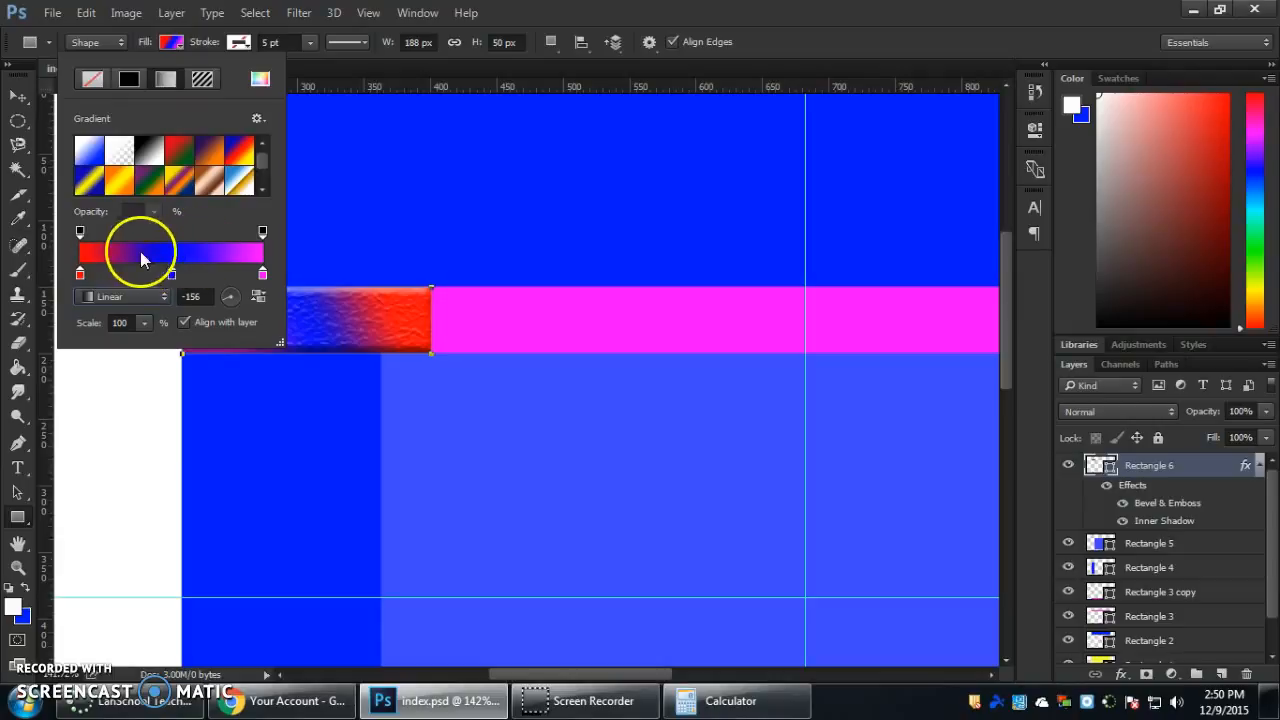
click(538, 14)
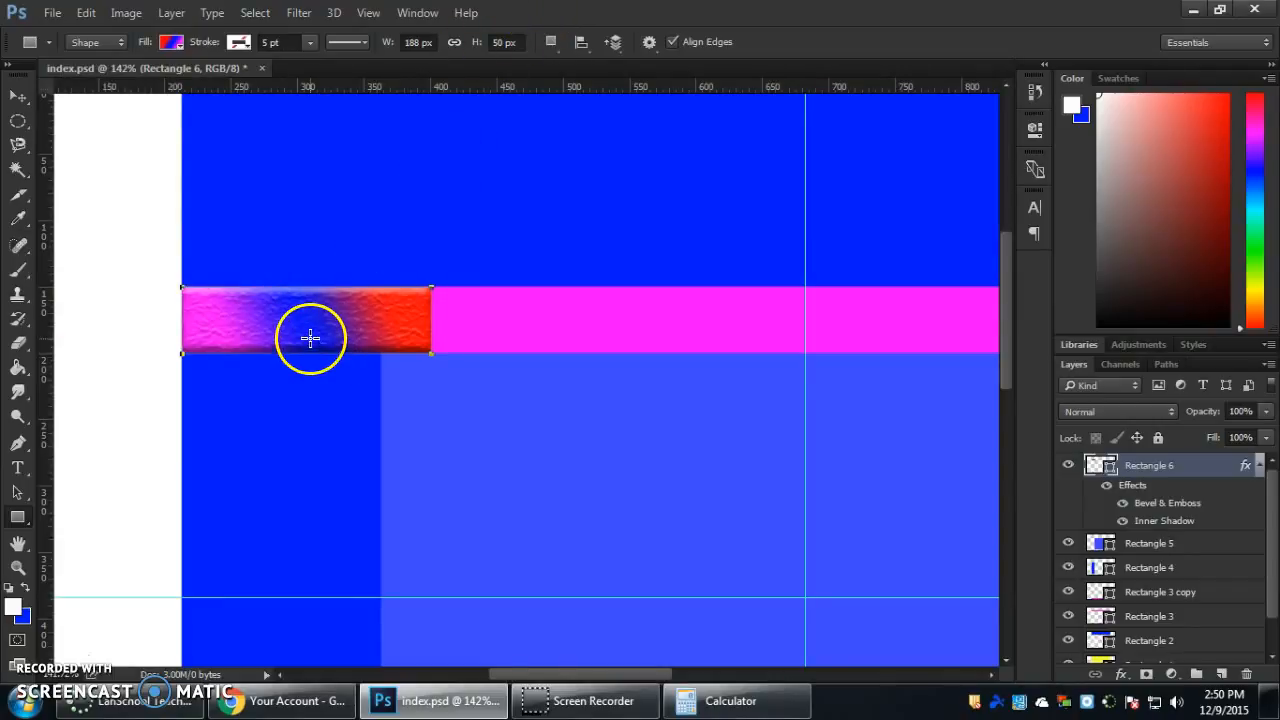
- Add the text "Home" on the page area below the pink navigation bar
click(13, 470)
click(470, 437)
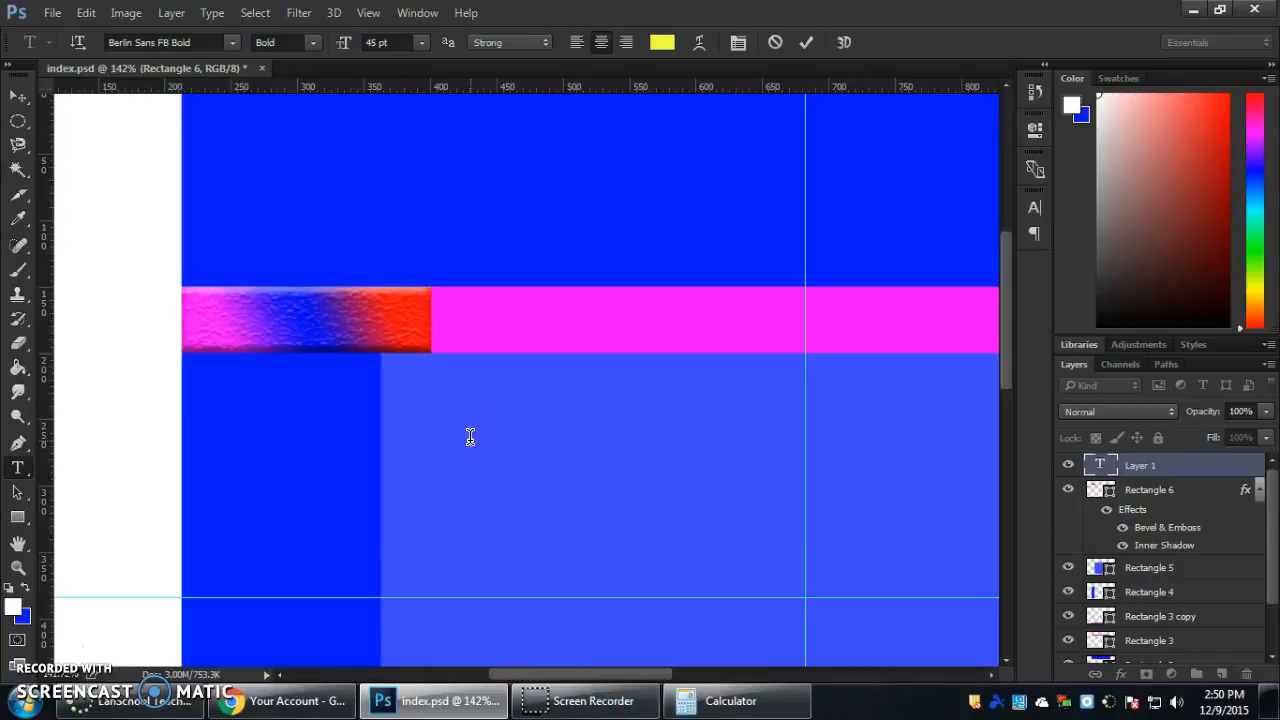
text(Home)
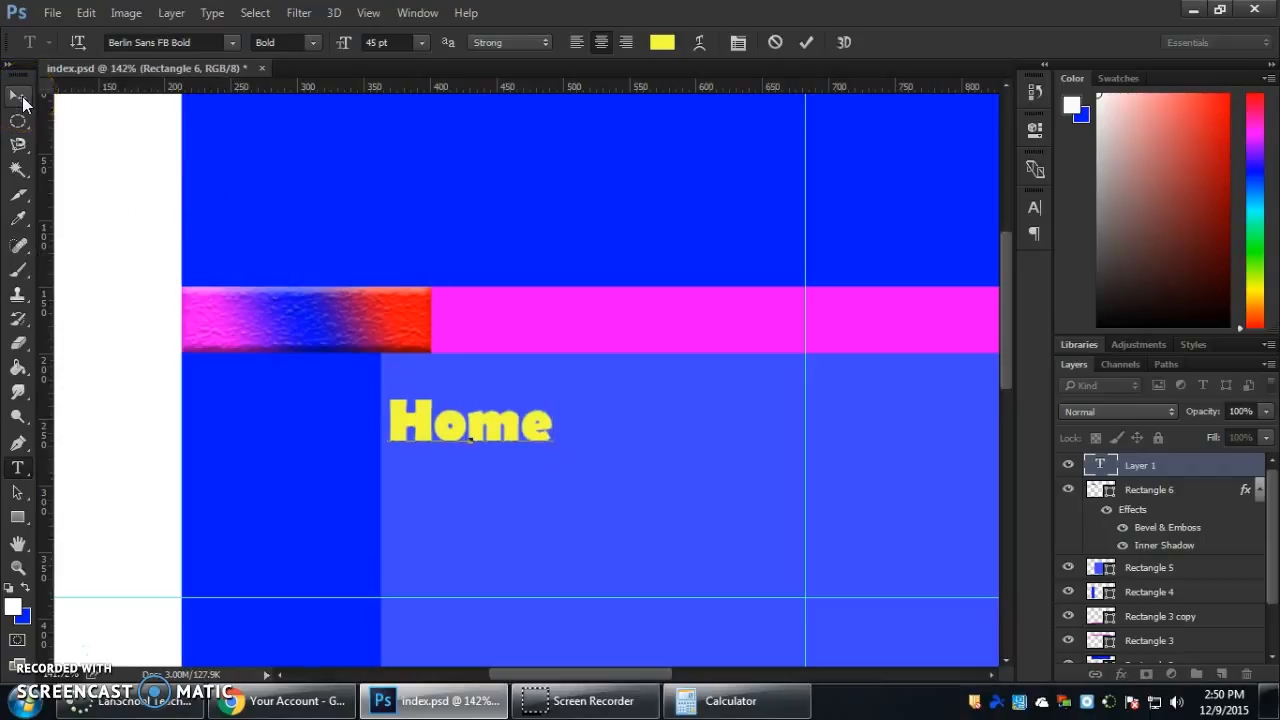
drag(556, 423, 397, 420)
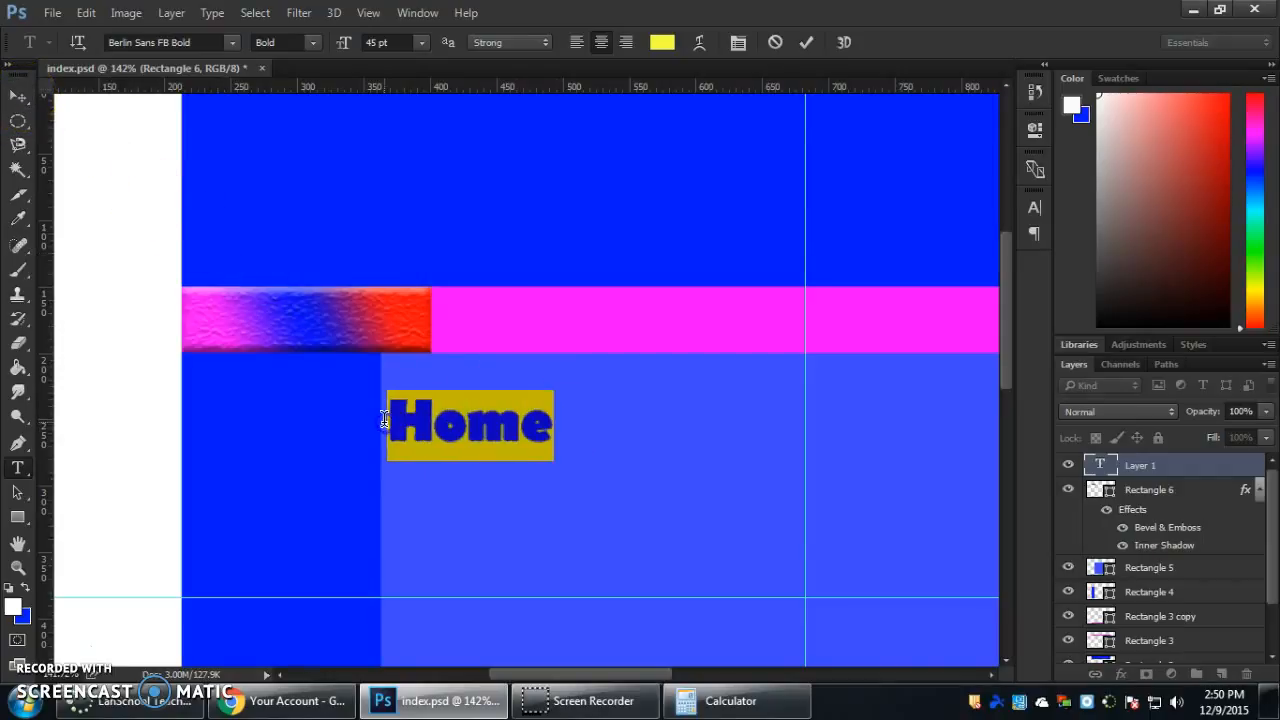
- Open the layer style settings of the Home text layer and enable Bevel & Emboss
click(1214, 470)
double_click(1214, 470)
drag(643, 88, 866, 102)
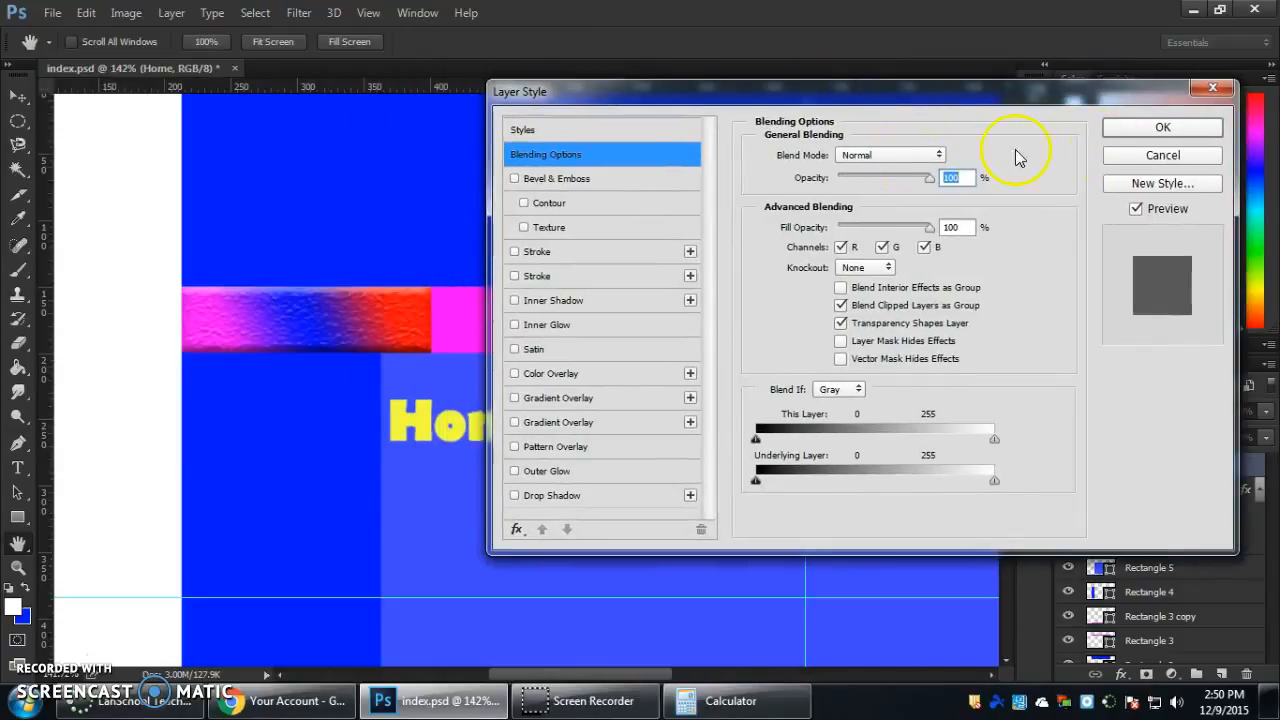
click(561, 180)
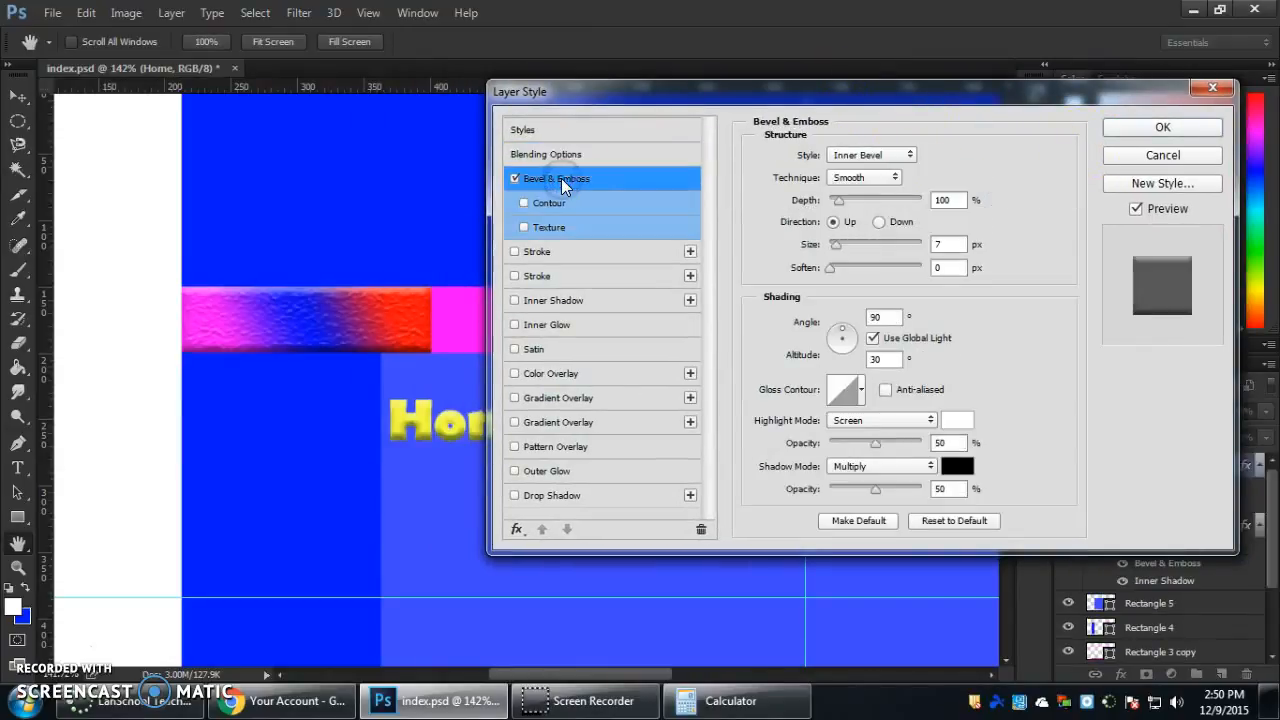
drag(612, 91, 726, 103)
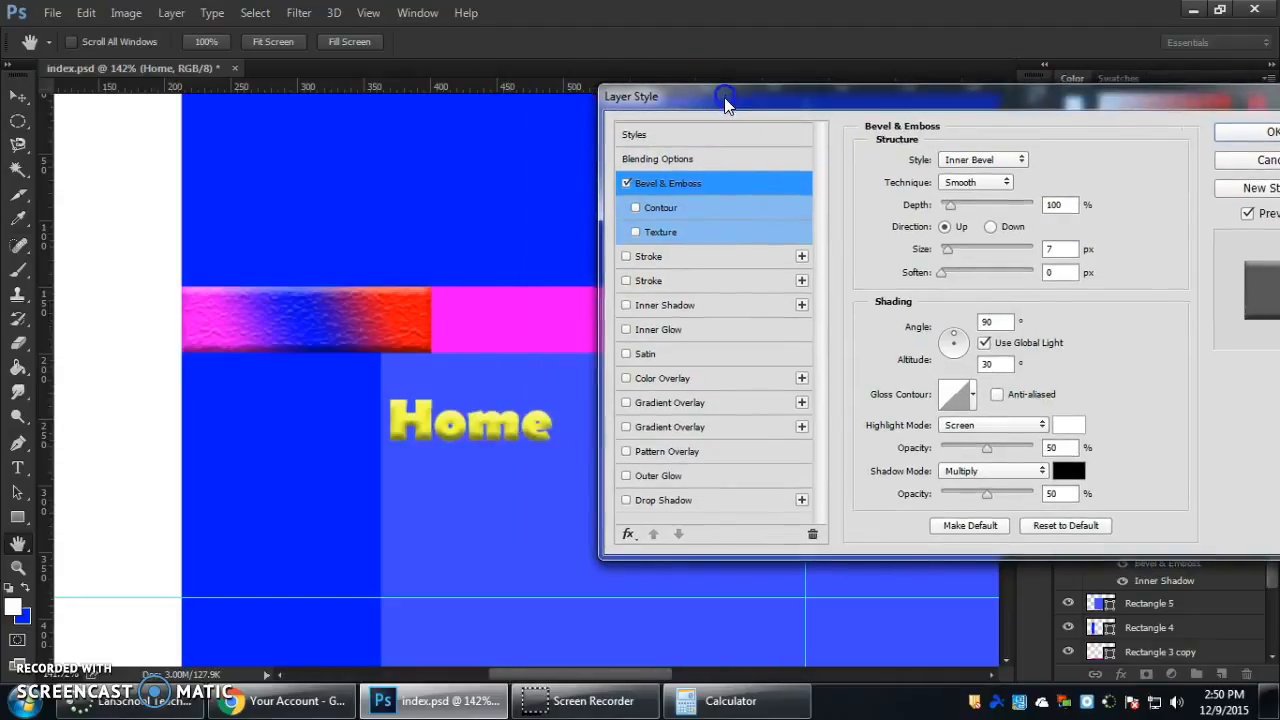
- Try the Stroke effects on the Home text, turn them off, and enable Inner Shadow
click(636, 258)
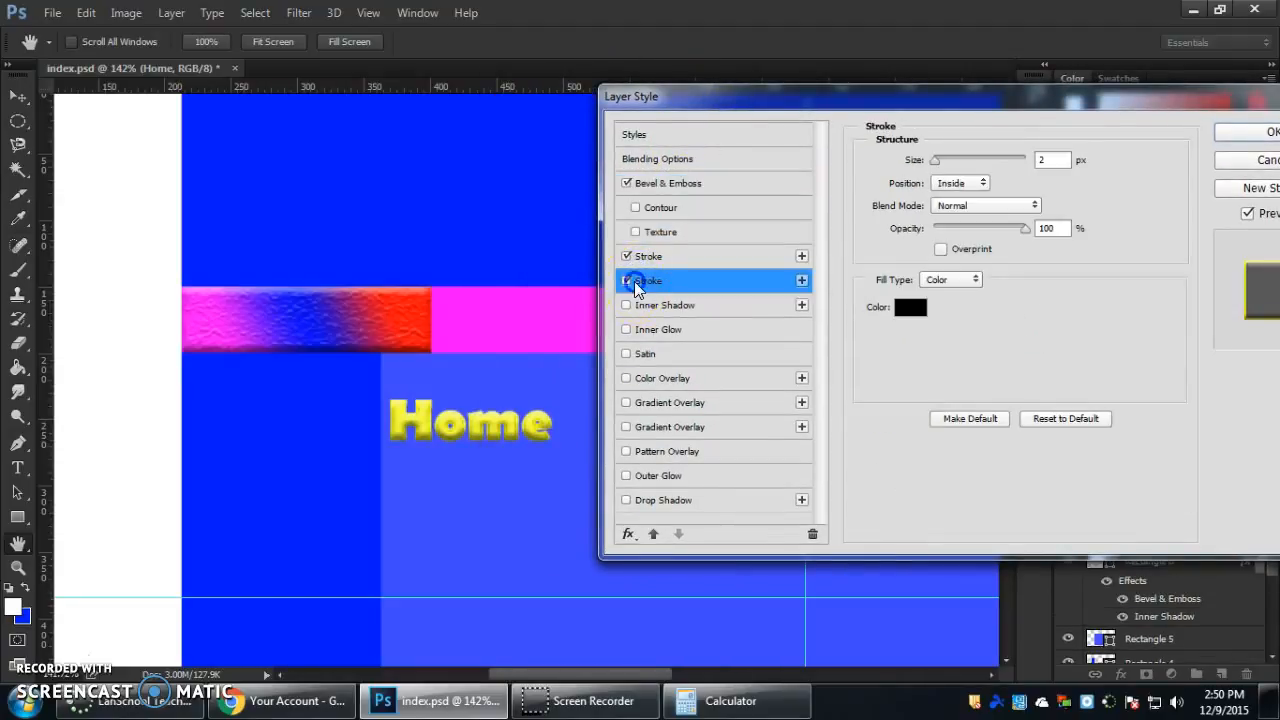
click(632, 256)
click(627, 305)
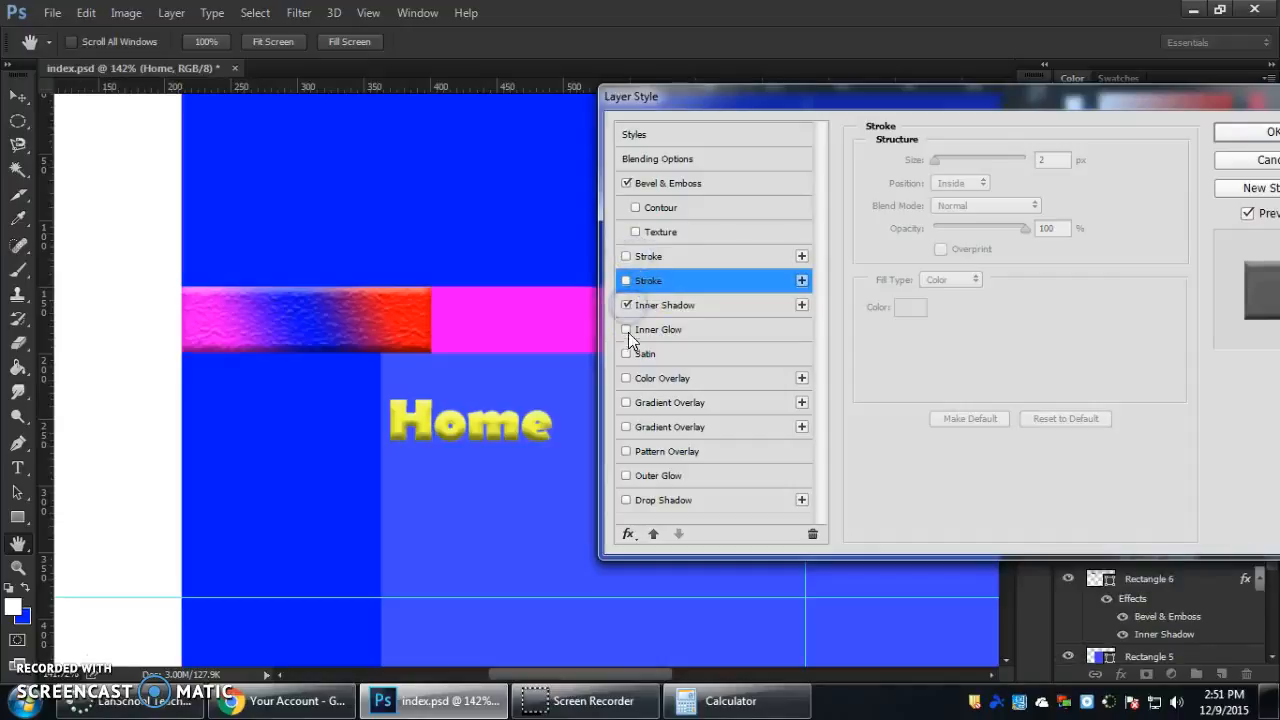
- Try Color Overlay, Gradient Overlay, Pattern Overlay and Outer Glow on the Home text
click(626, 378)
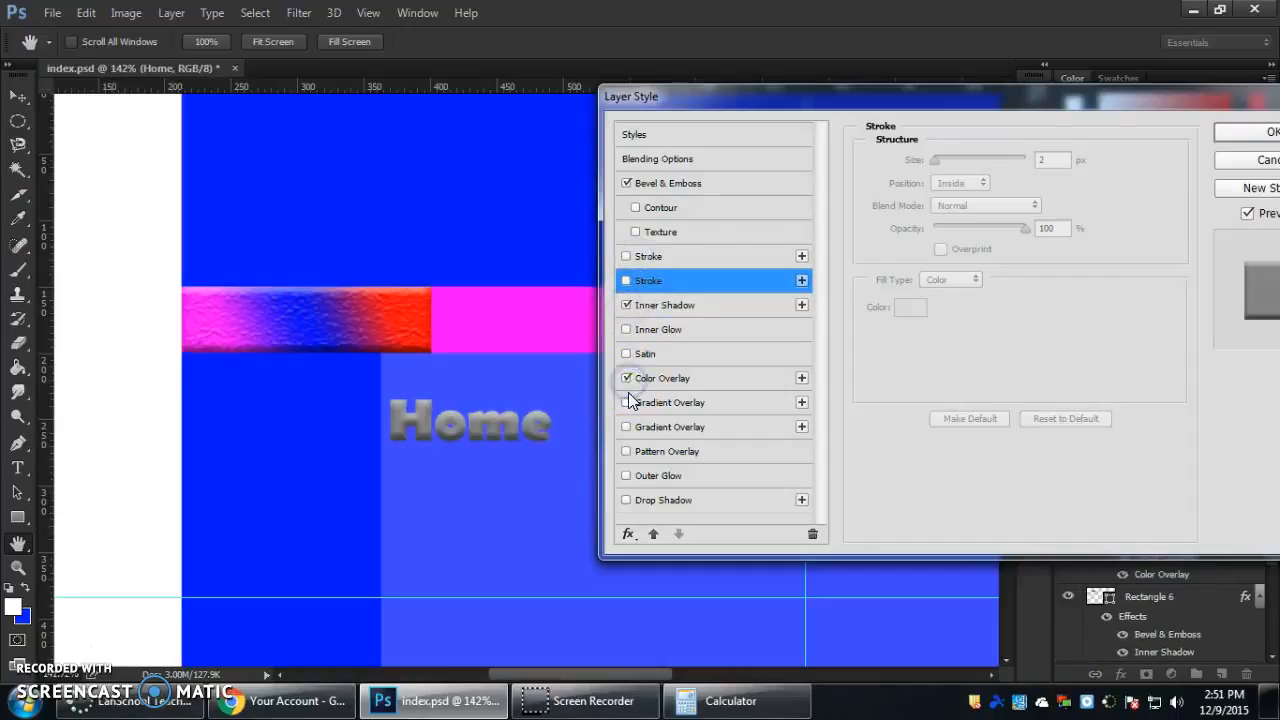
click(626, 378)
click(626, 402)
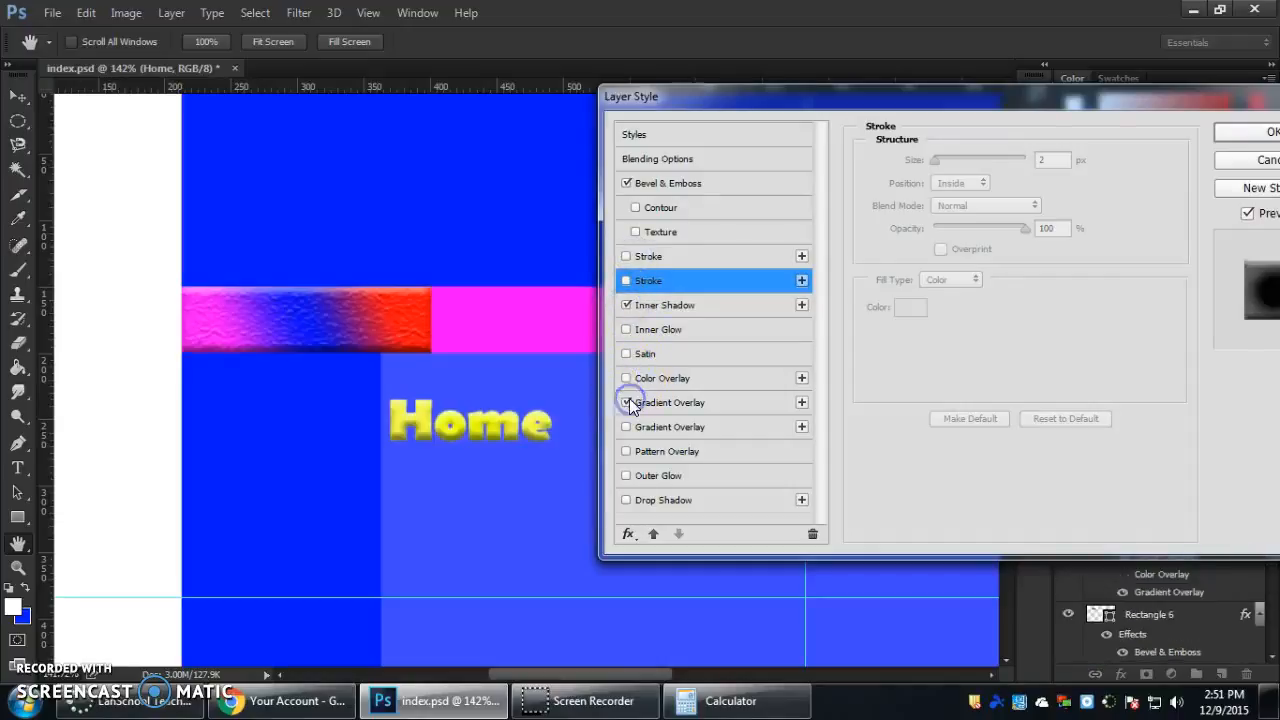
click(626, 451)
click(626, 451)
click(626, 476)
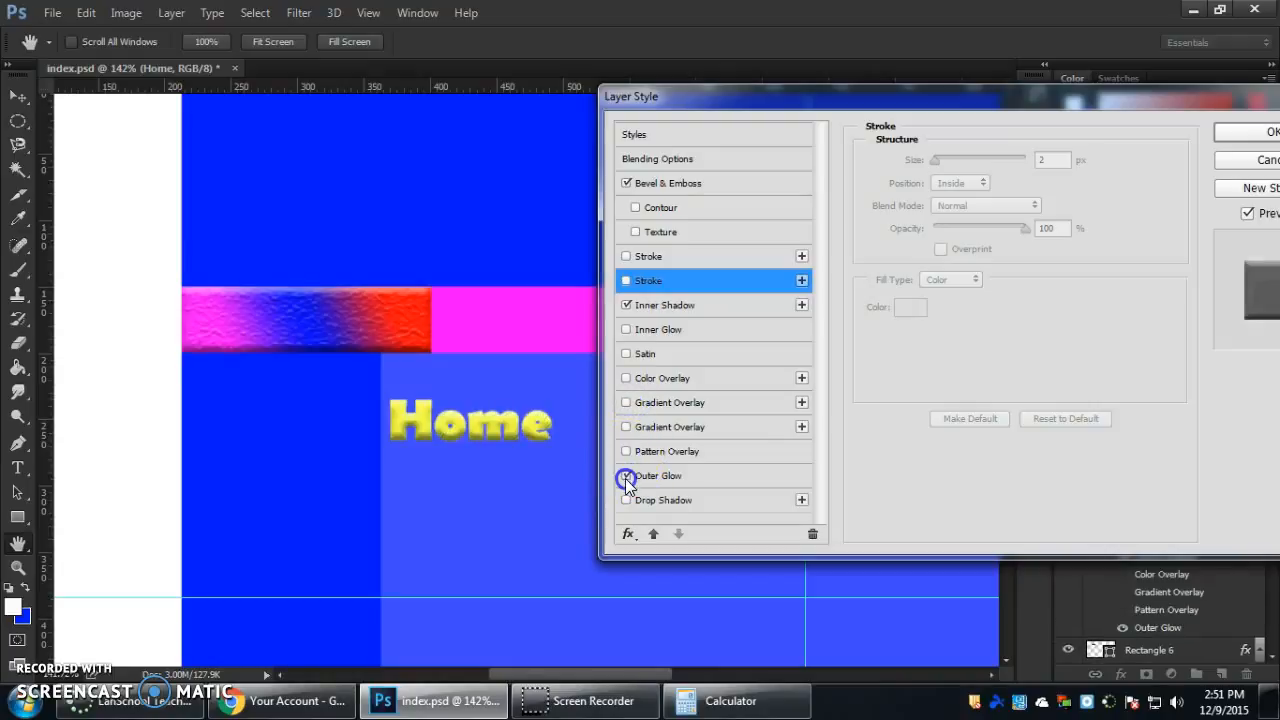
click(626, 476)
- Enable Drop Shadow on the Home text and apply the layer style
click(626, 500)
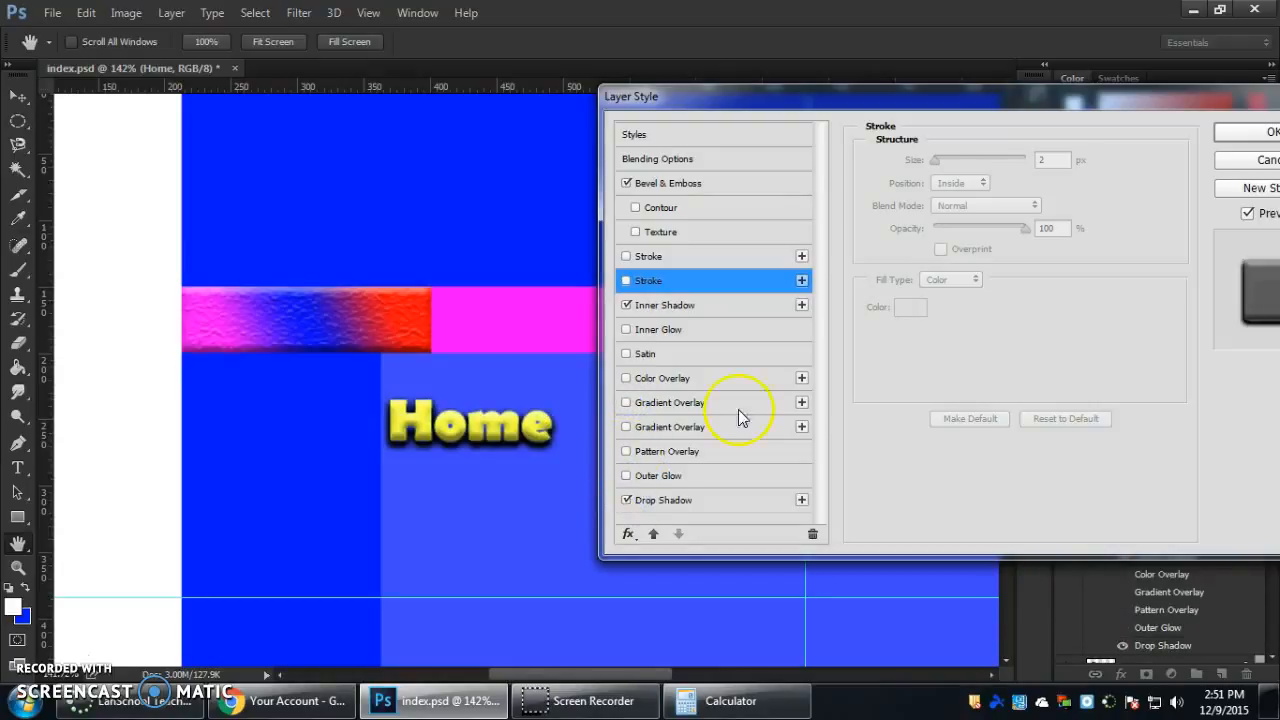
click(1229, 131)
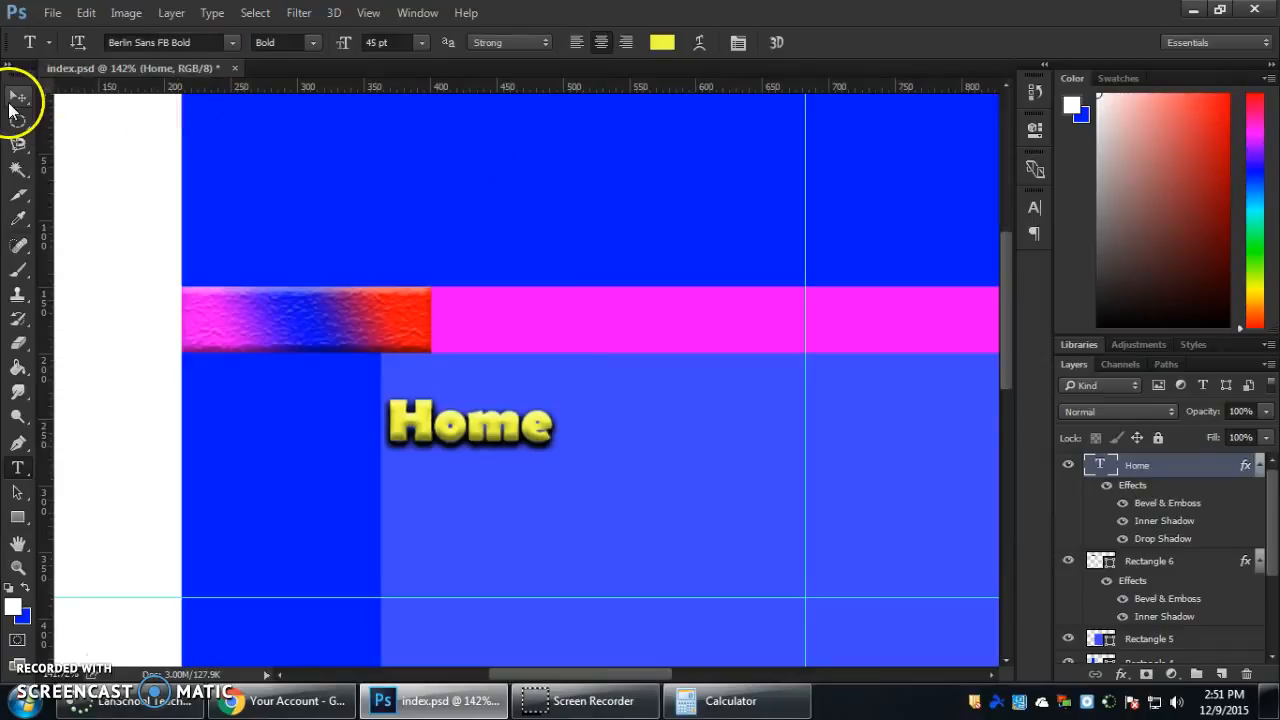
- Move the Home text onto the gradient button, centered over it
click(16, 100)
drag(428, 428, 257, 330)
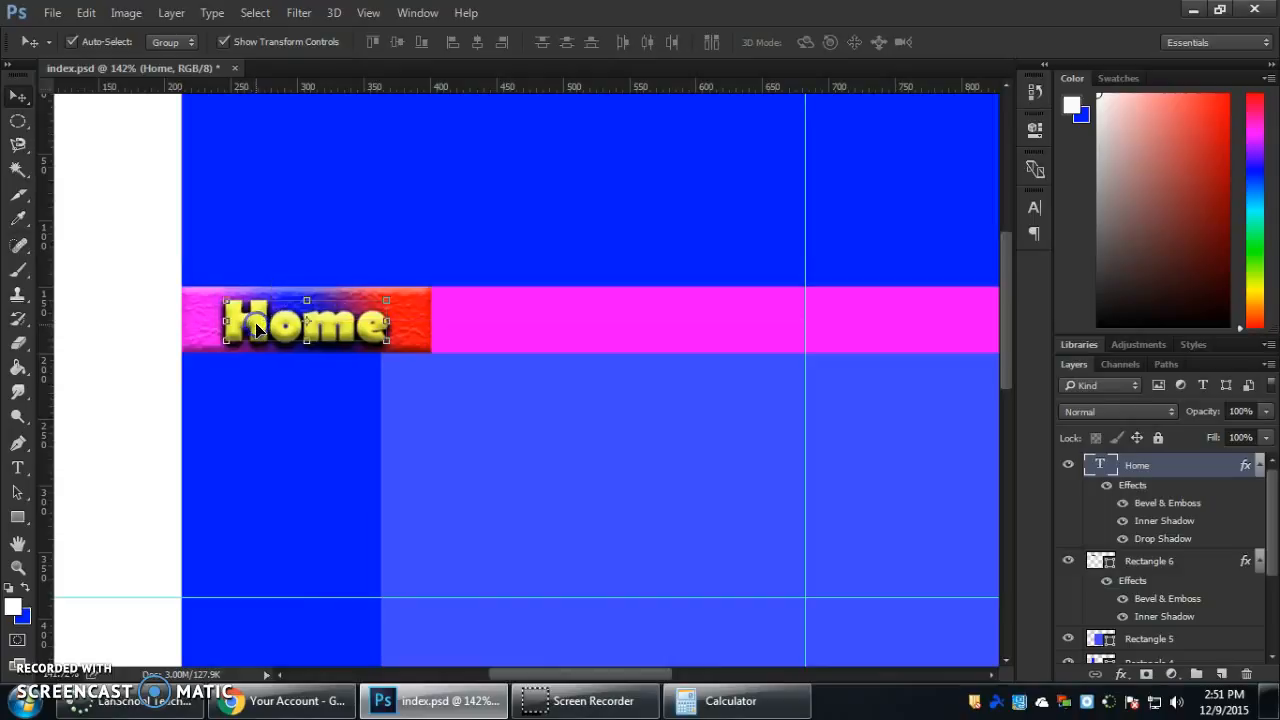
- Examine the labeled Home button within the whole page layout
click(19, 119)
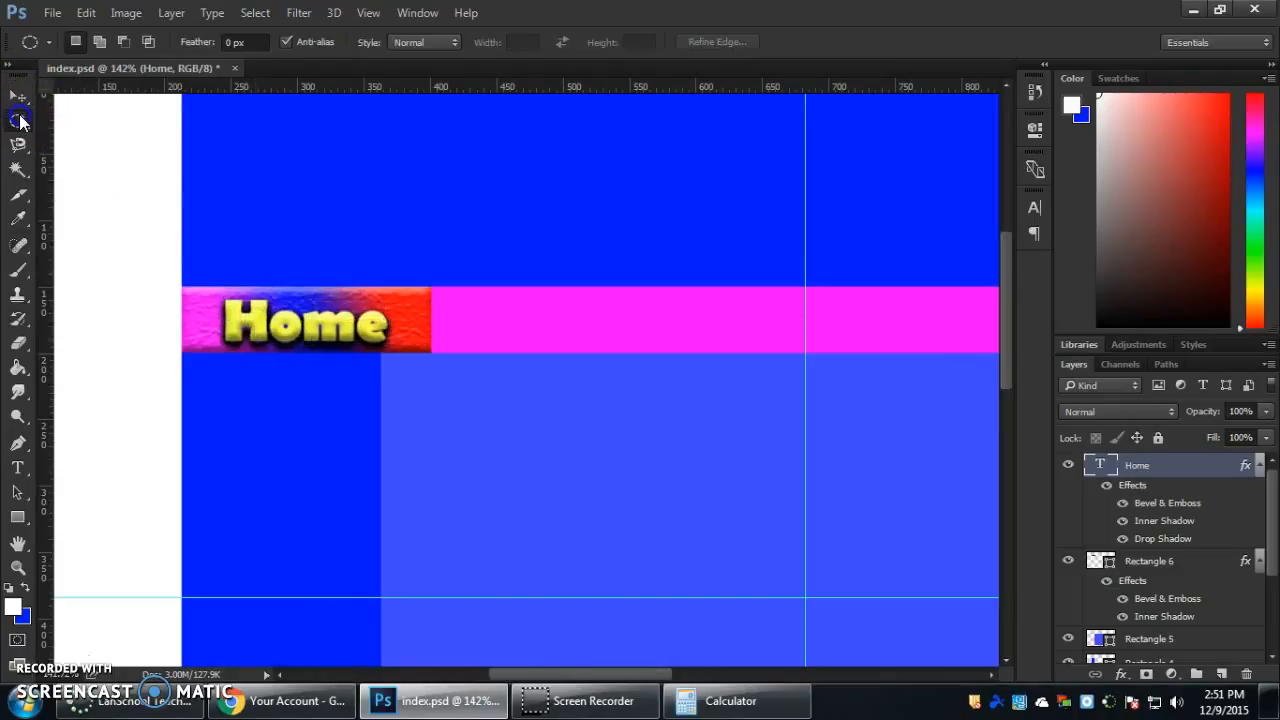
scroll(540, 486, down, 3)
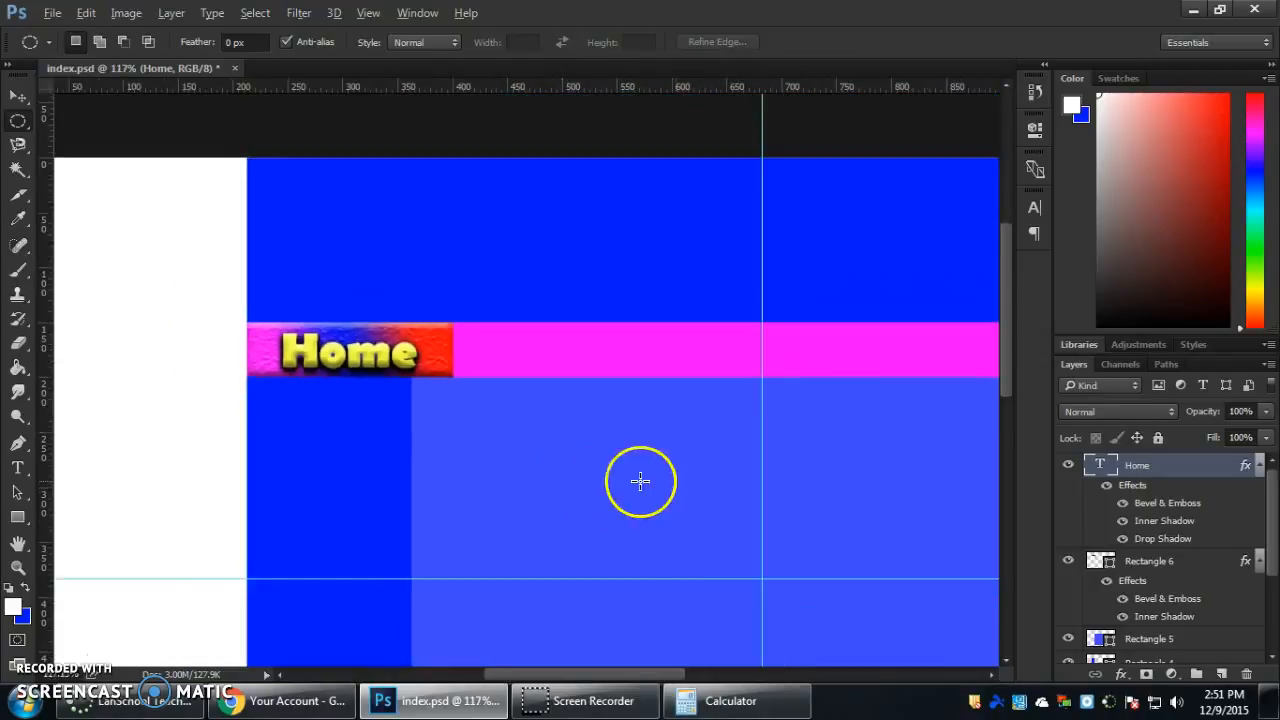
scroll(600, 440, down, 2)
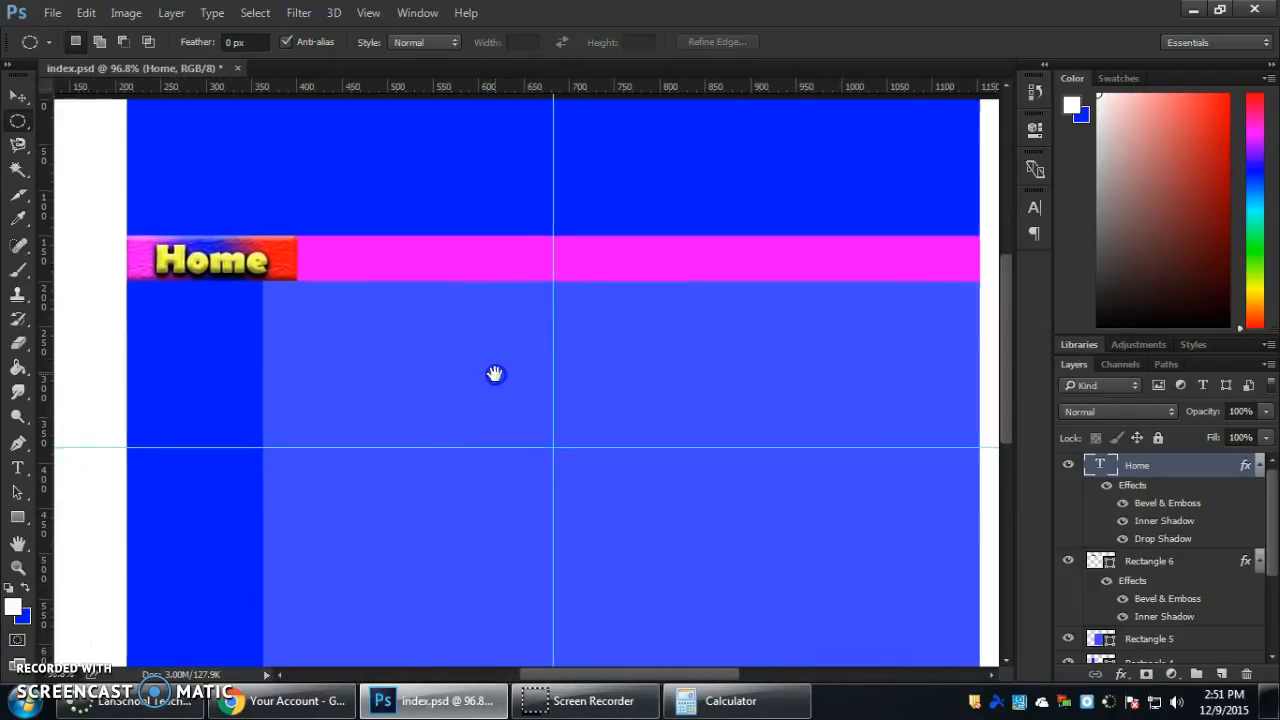
scroll(501, 378, down, 1)
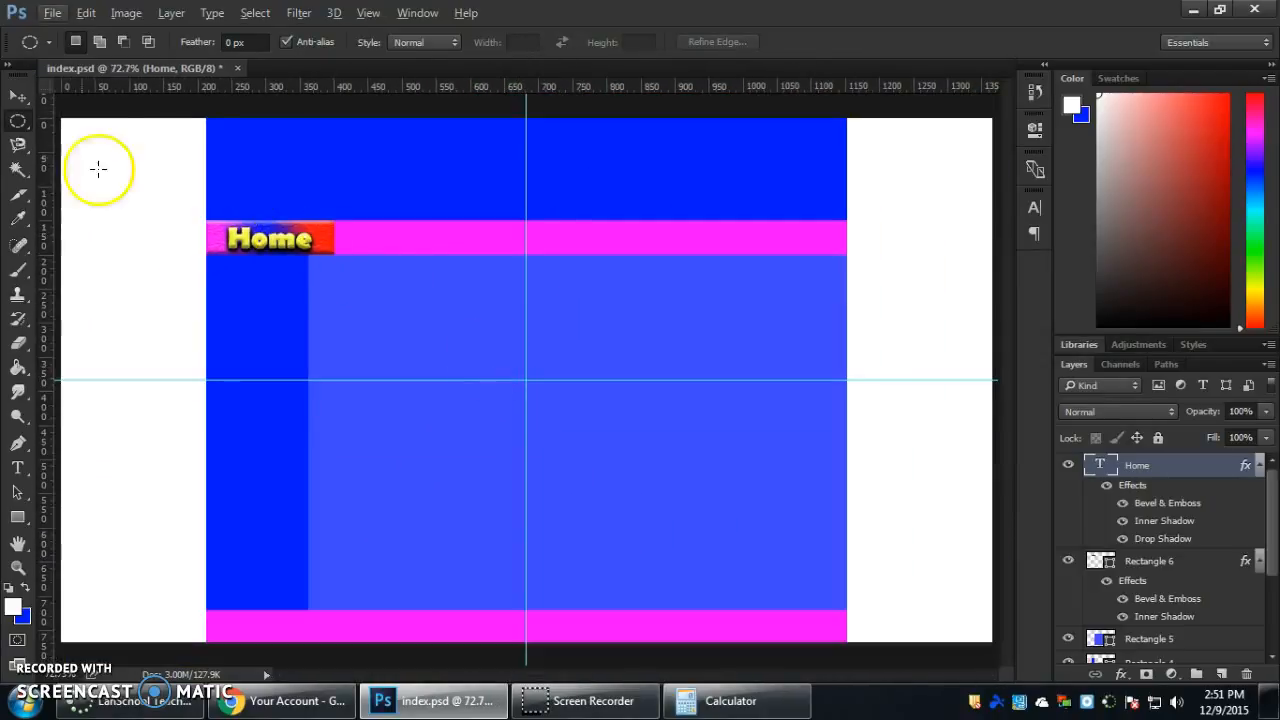
click(18, 97)
click(381, 391)
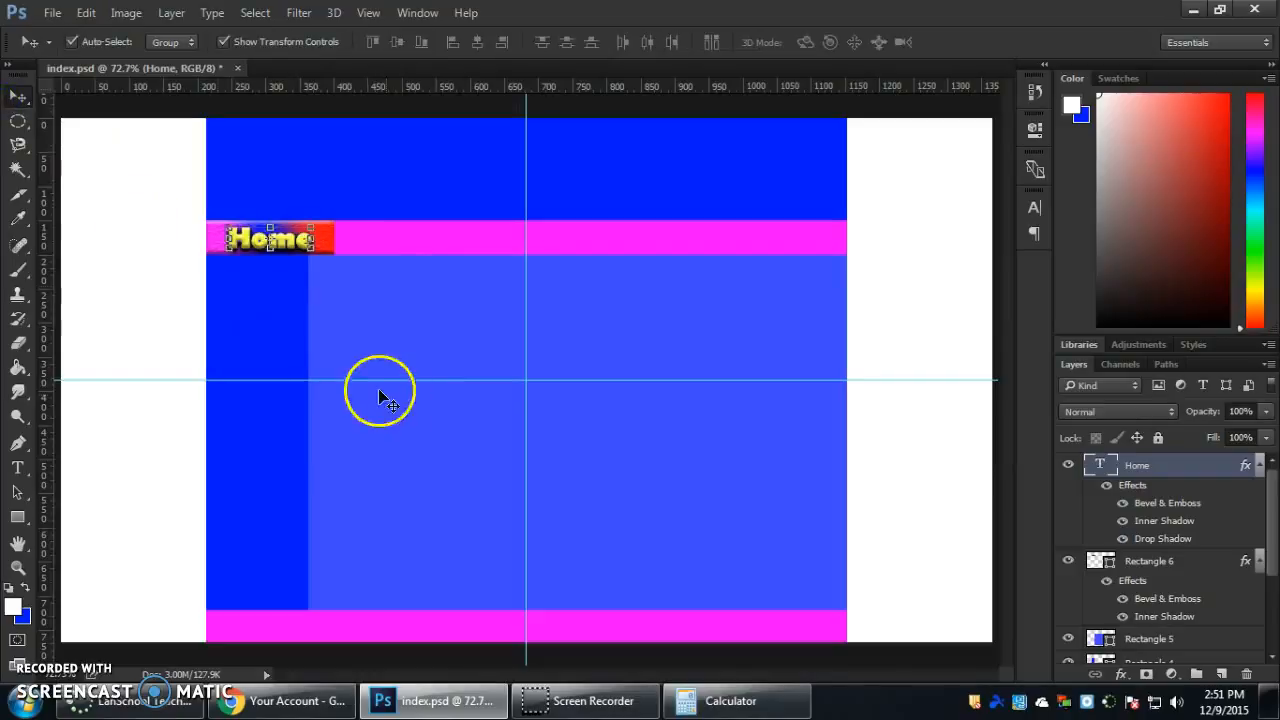
- Duplicate the Home text and Rectangle 6 layers together and place the copy directly right of the original button in the navigation bar
click(471, 338)
click(1185, 563)
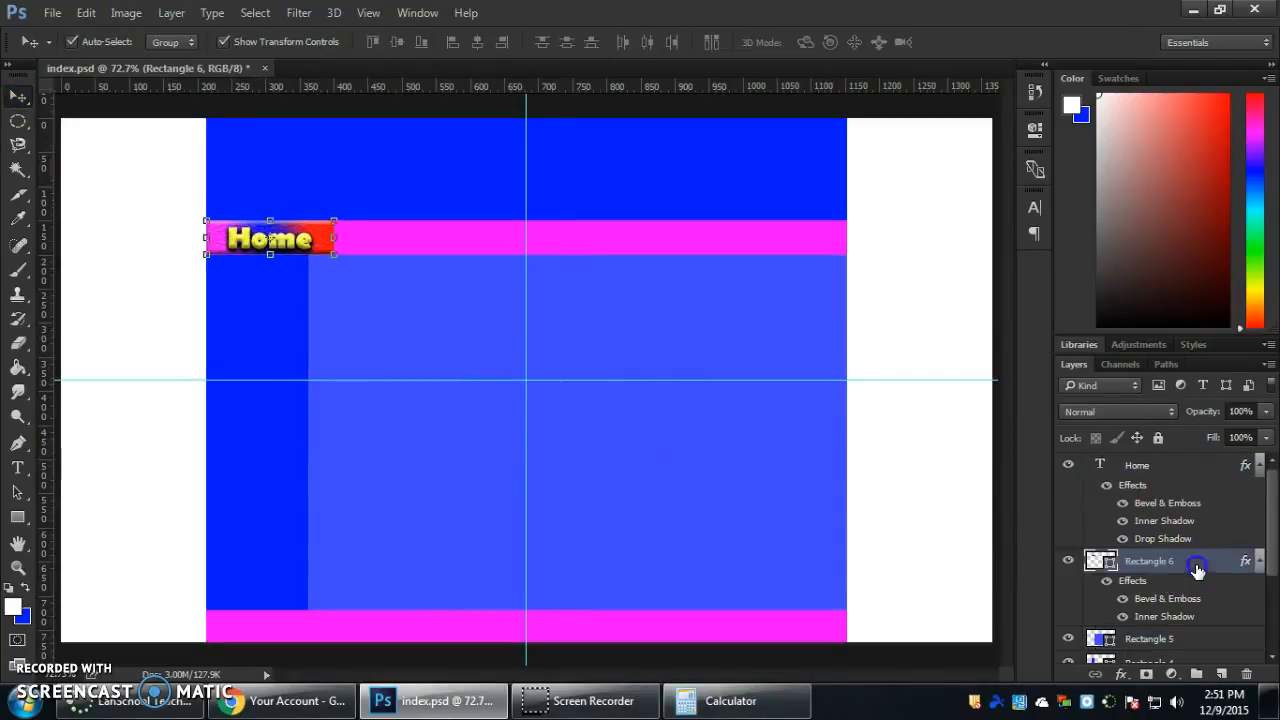
ctrl+click(1172, 467)
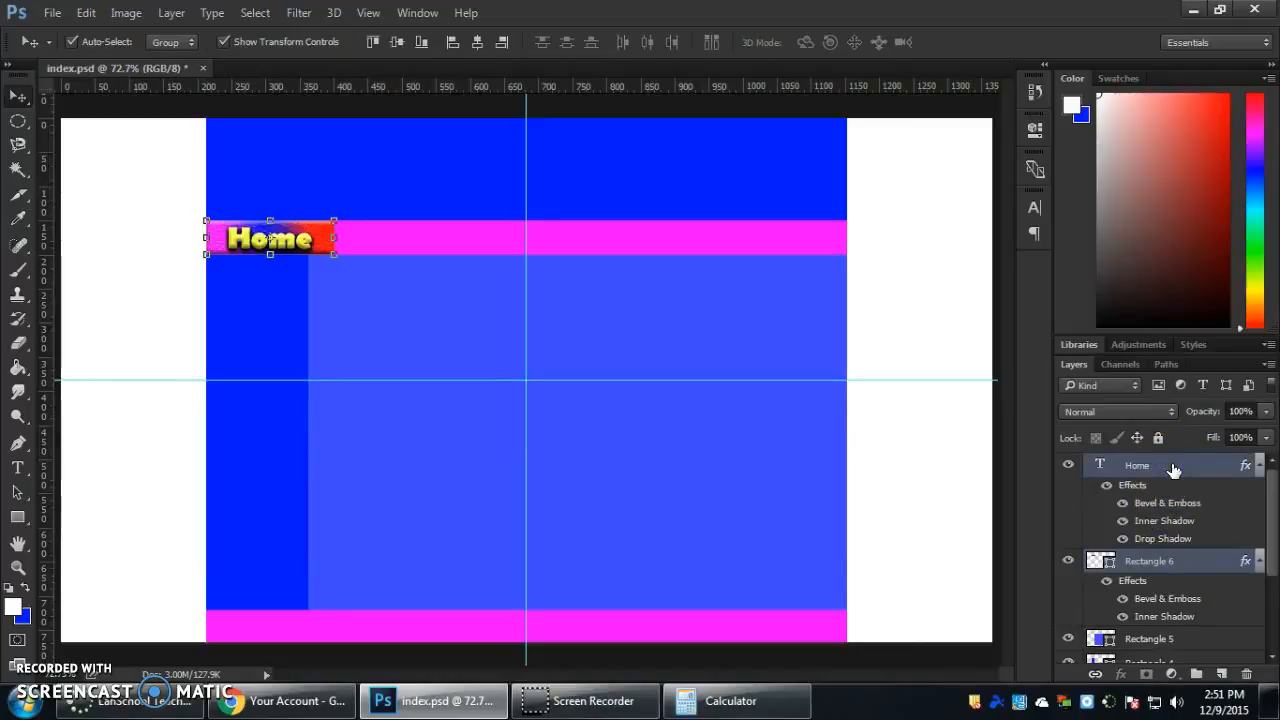
right_click(1173, 468)
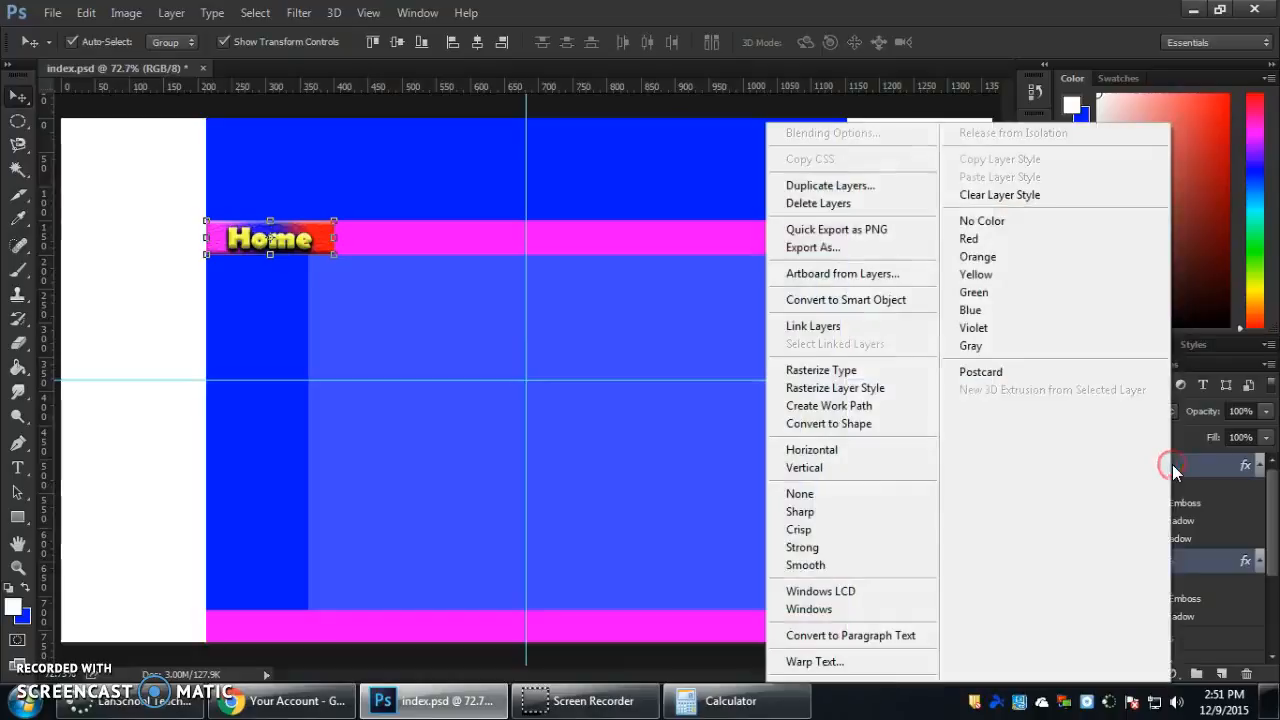
click(847, 185)
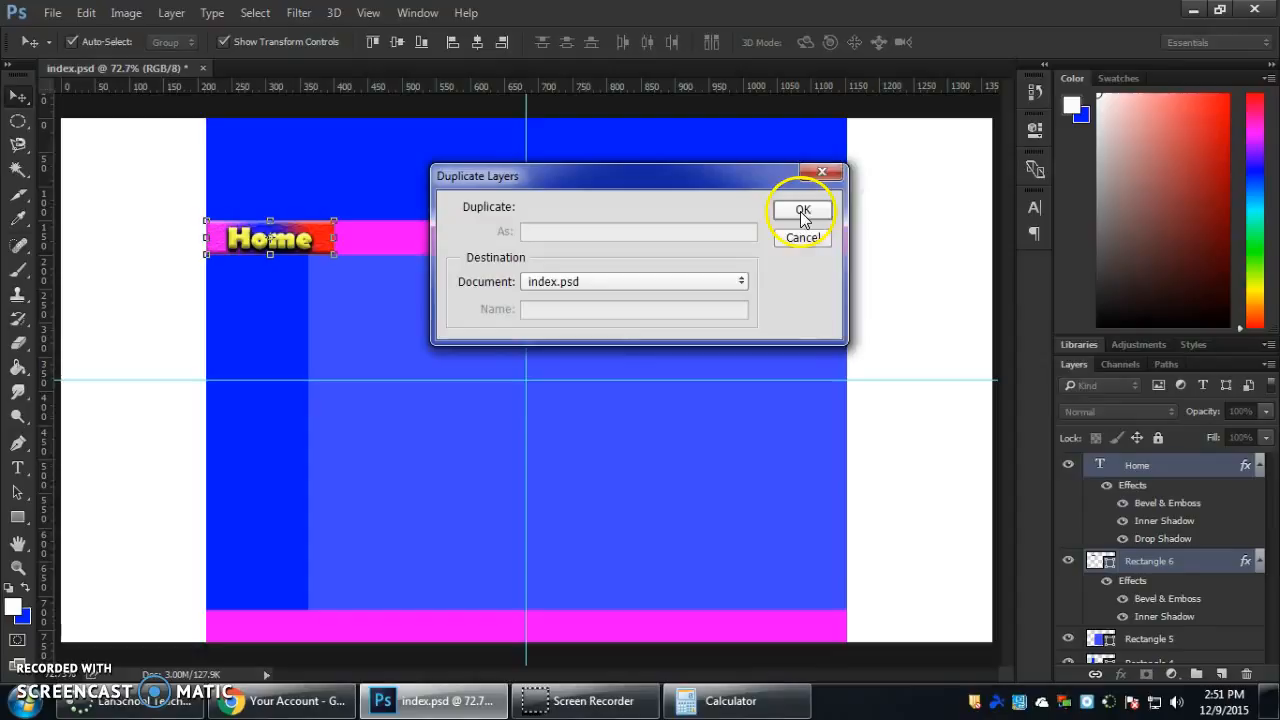
click(803, 212)
drag(296, 234, 417, 232)
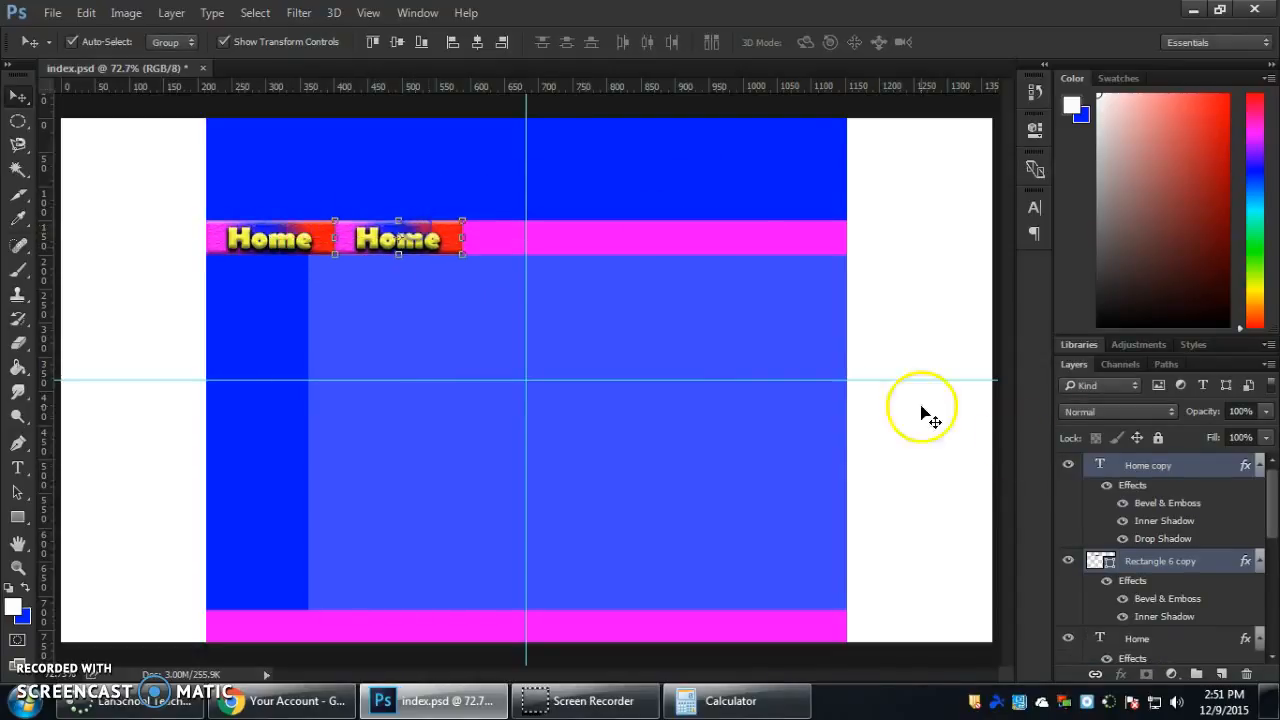
- Duplicate the second button's text and rectangle layers and place the copy as the third button, flush against the second
right_click(1174, 458)
click(894, 187)
click(806, 210)
drag(440, 237, 556, 236)
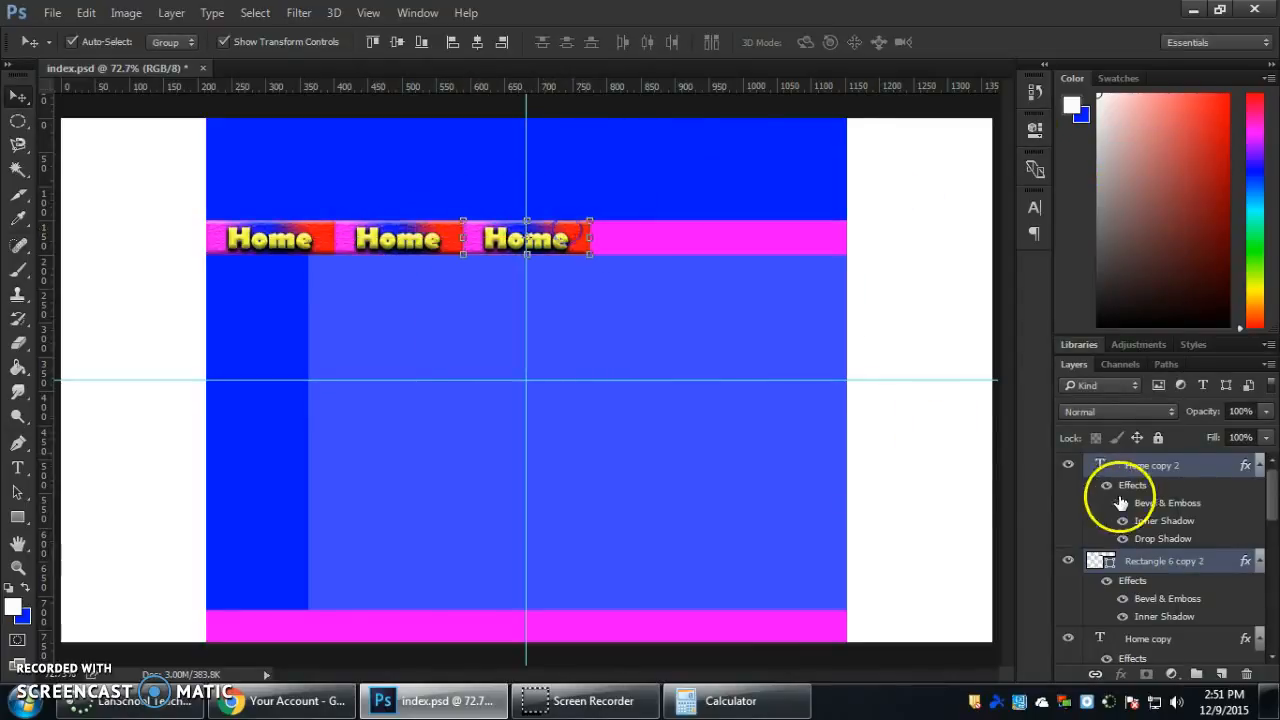
- Duplicate the third button's text and rectangle layers and place the copy as the fourth button in the row
right_click(1190, 467)
click(915, 190)
click(809, 207)
drag(566, 236, 702, 238)
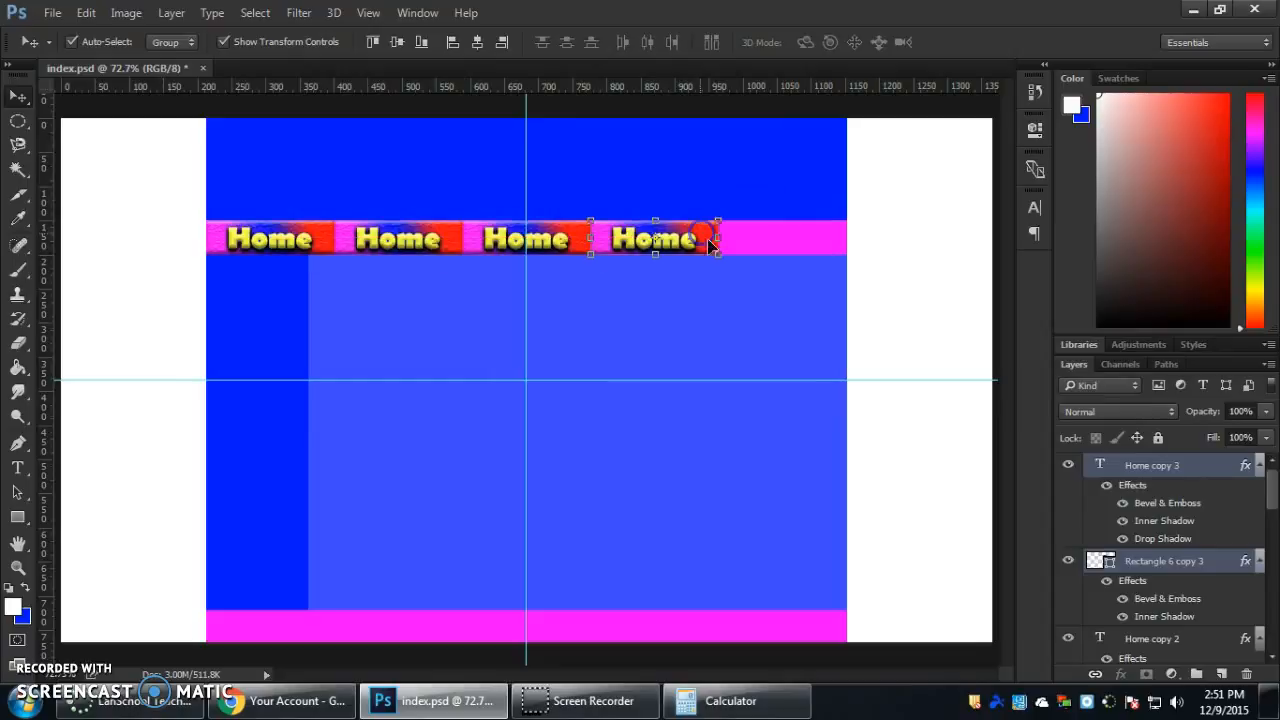
- Duplicate the fourth button's layers and place the copy as the fifth button, flush with the navigation bar's right end
right_click(1195, 466)
click(853, 185)
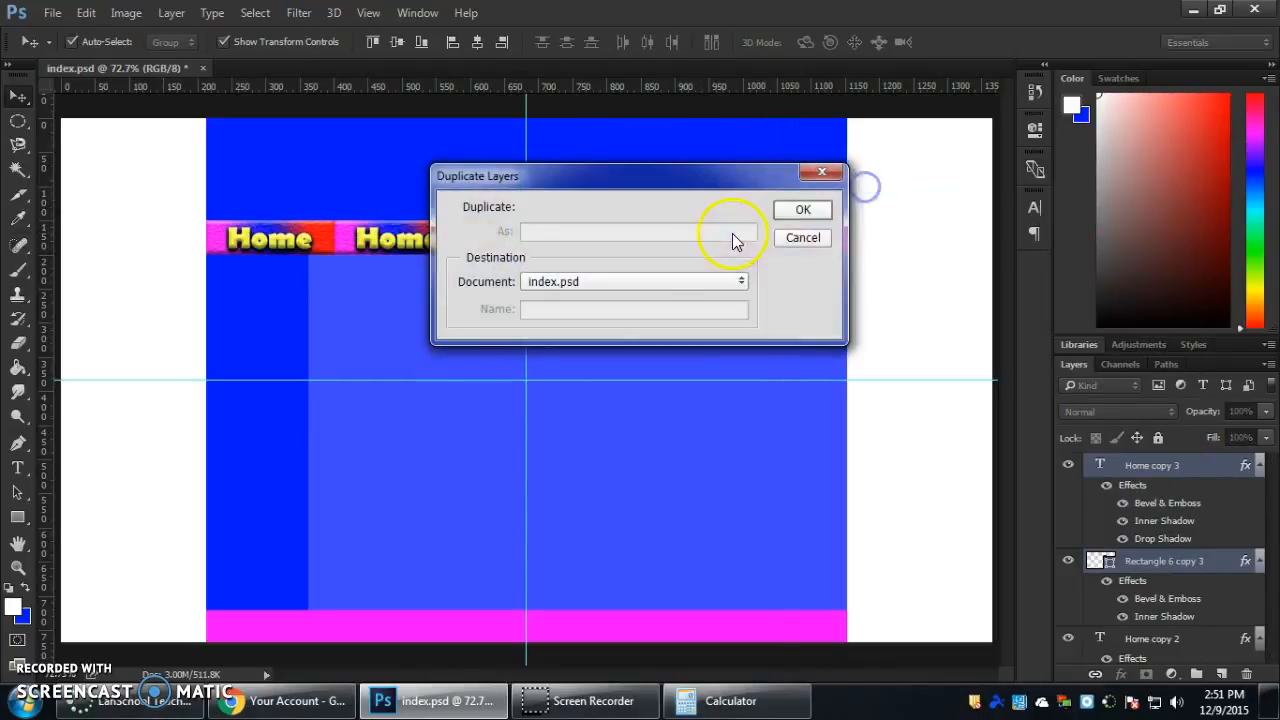
click(795, 209)
drag(673, 250, 824, 235)
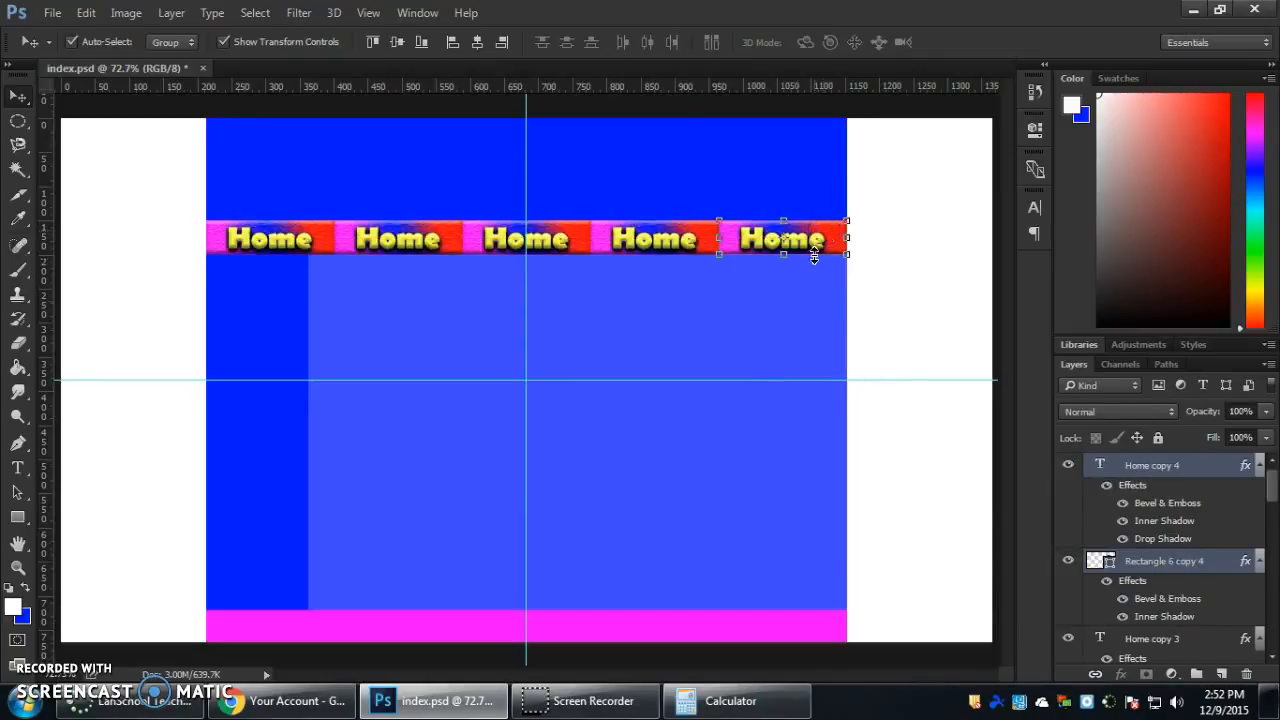
- Change the second button's label to "Page 2"
click(780, 349)
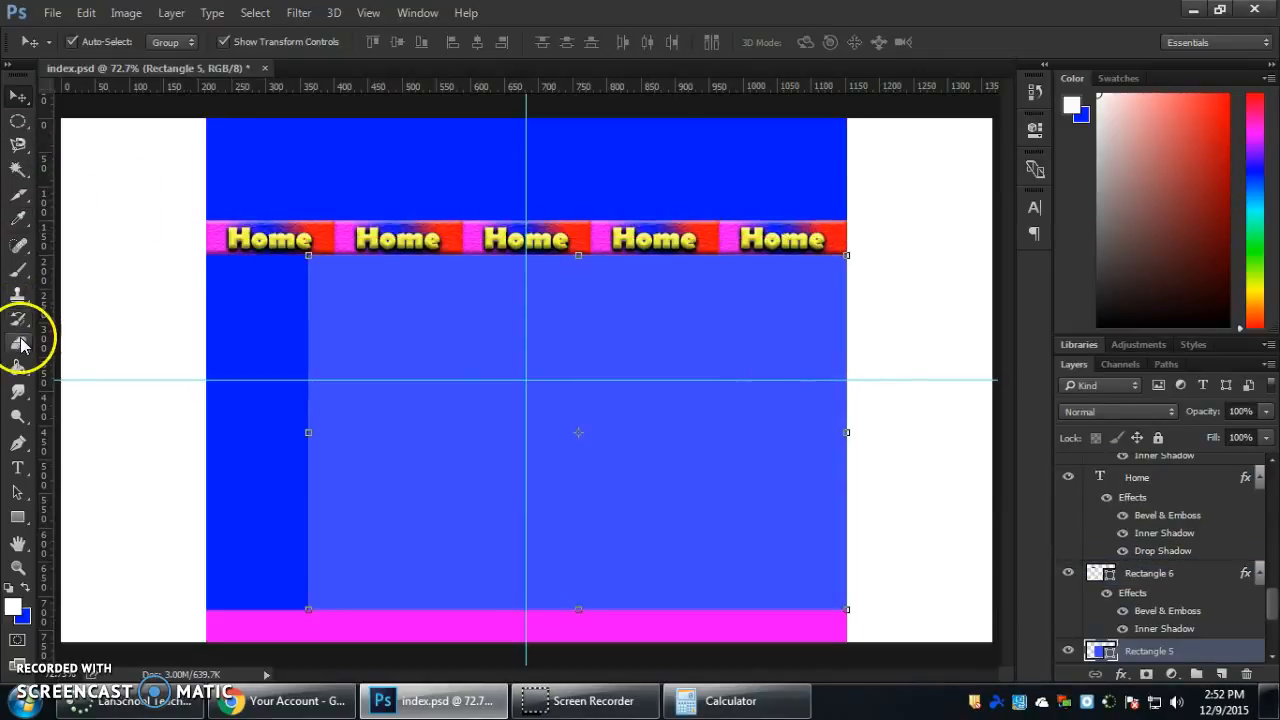
click(17, 467)
drag(438, 243, 358, 242)
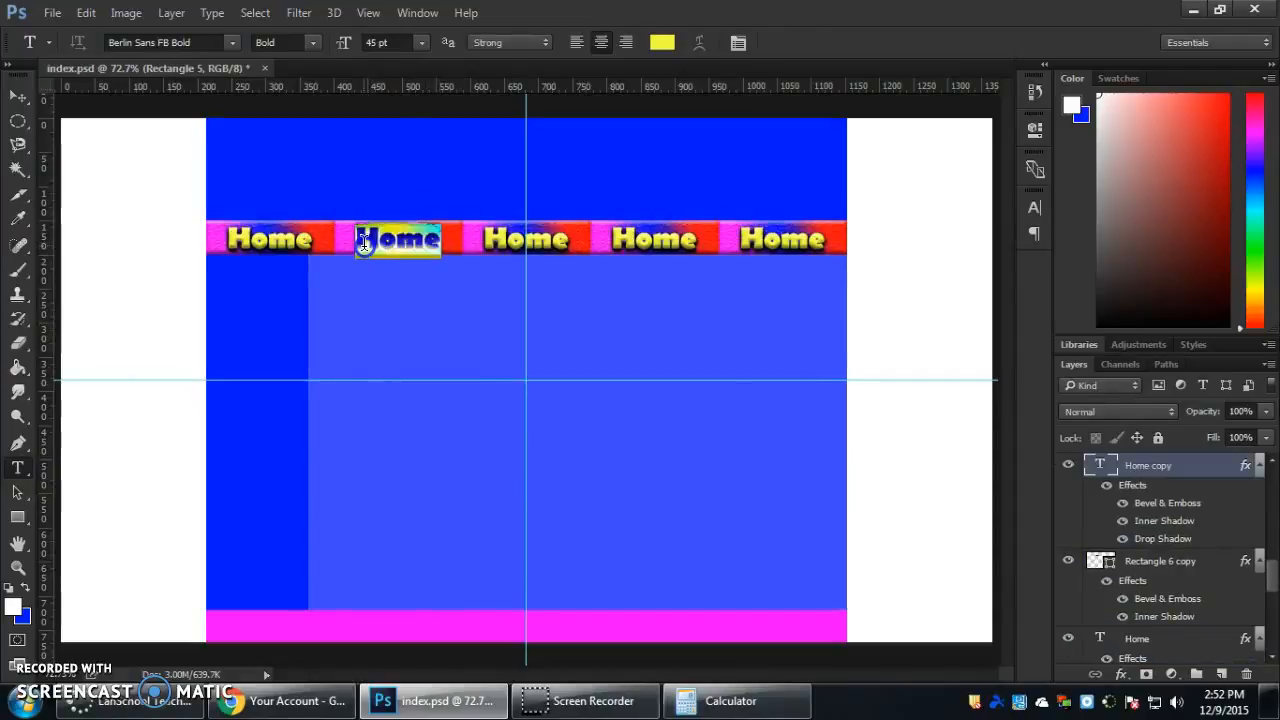
text(Page)
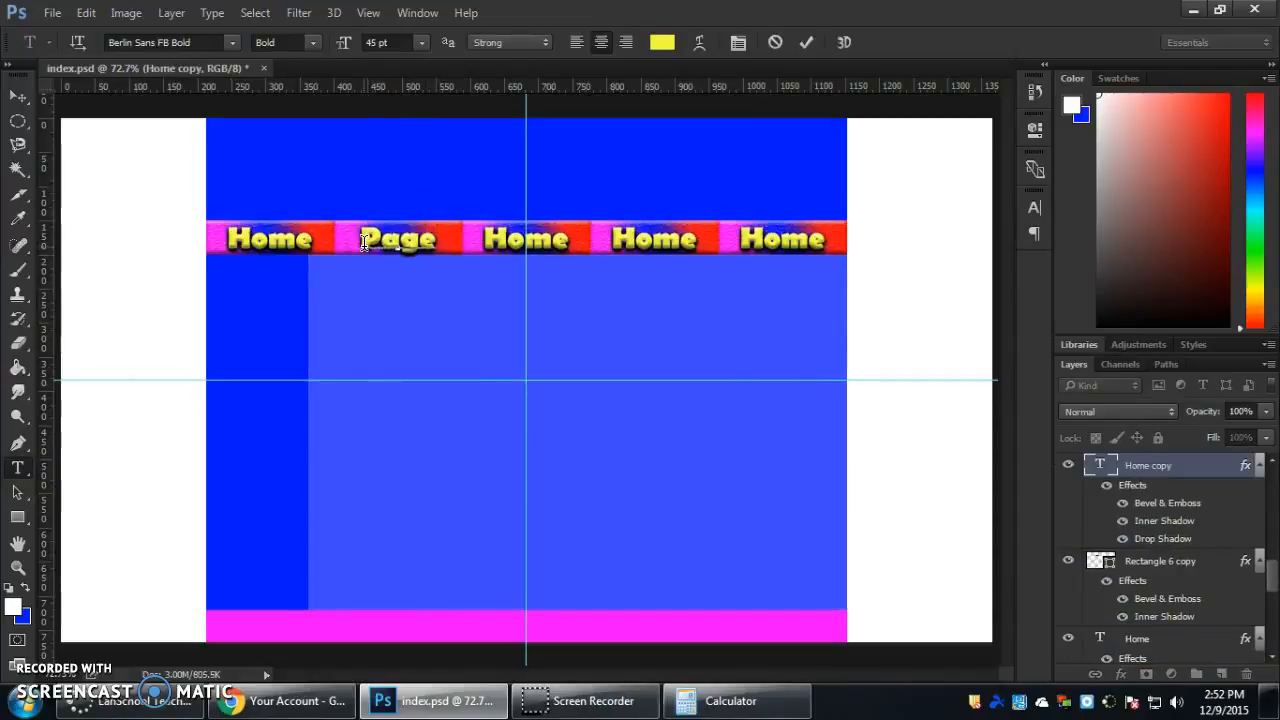
text( 2)
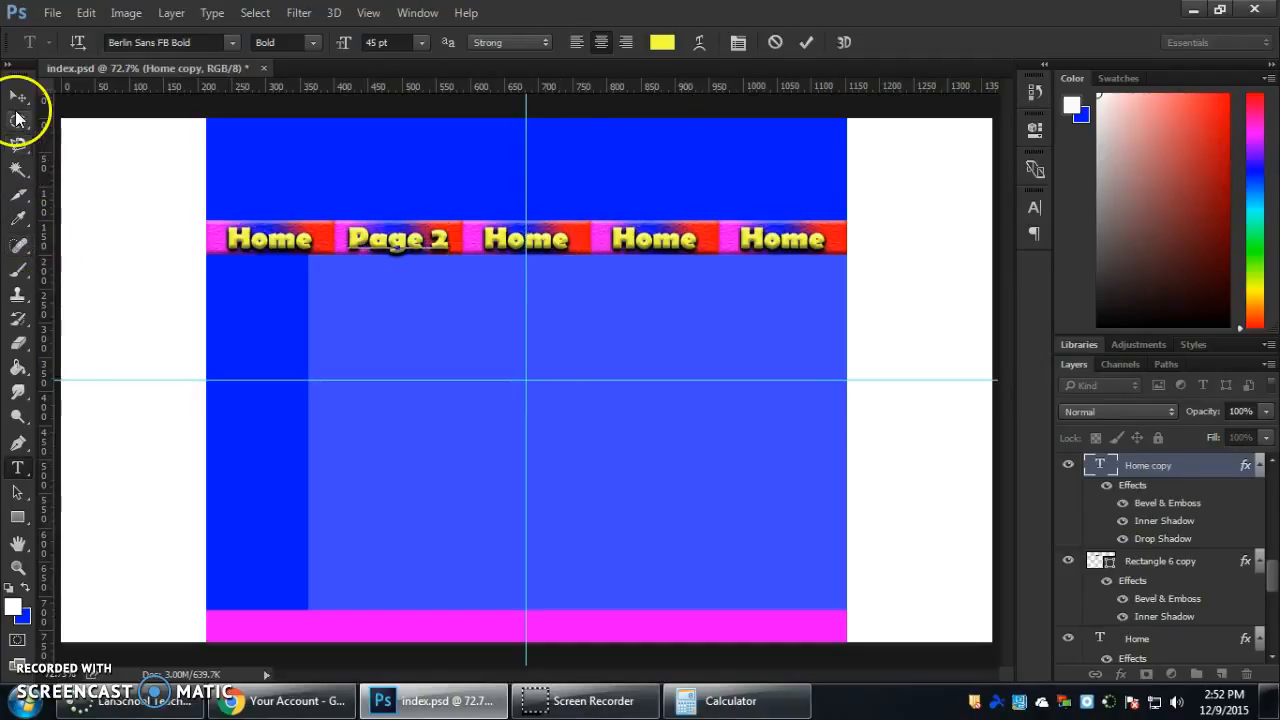
click(22, 468)
- Replace the third button's label with "Page 3"
click(529, 243)
drag(563, 251, 491, 243)
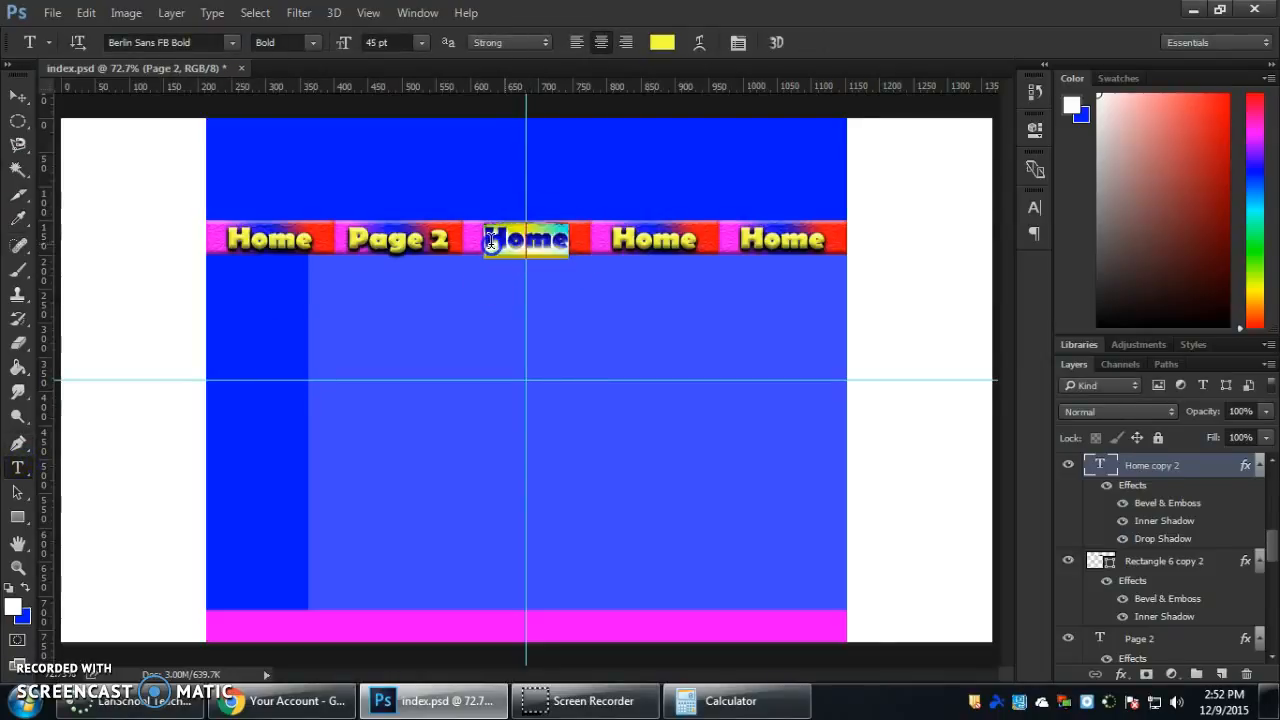
text(Page 3)
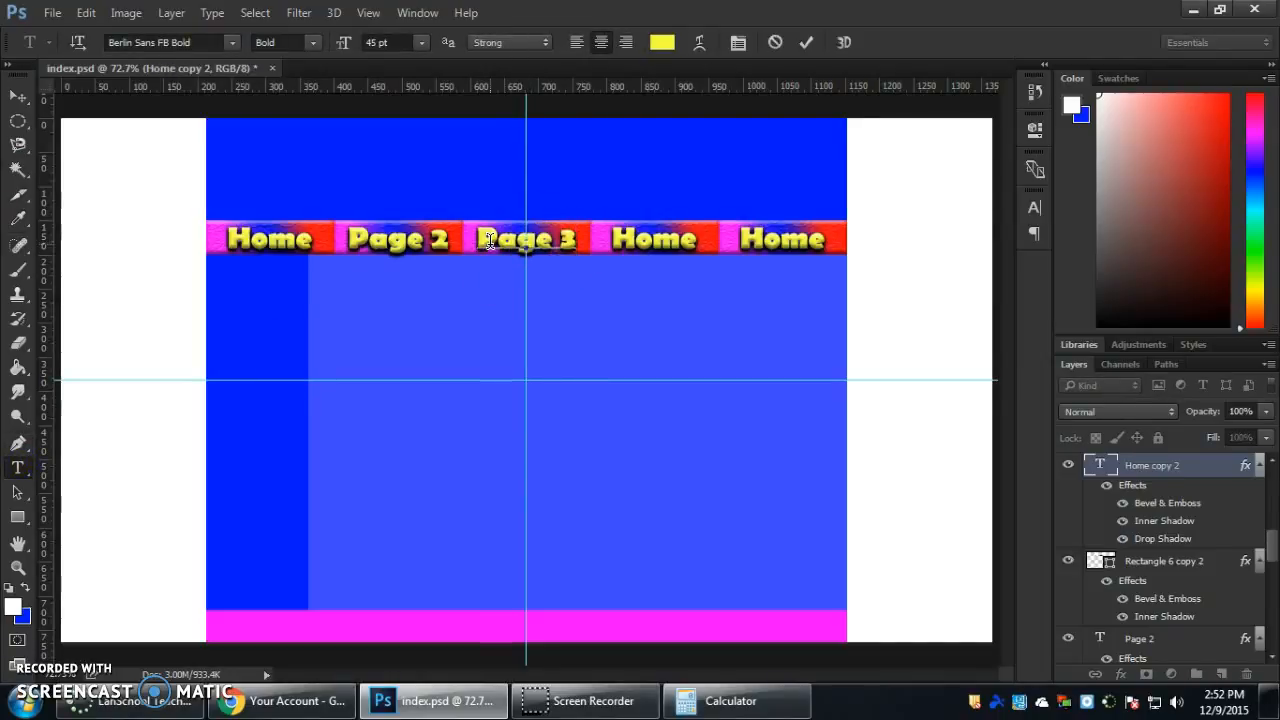
click(17, 462)
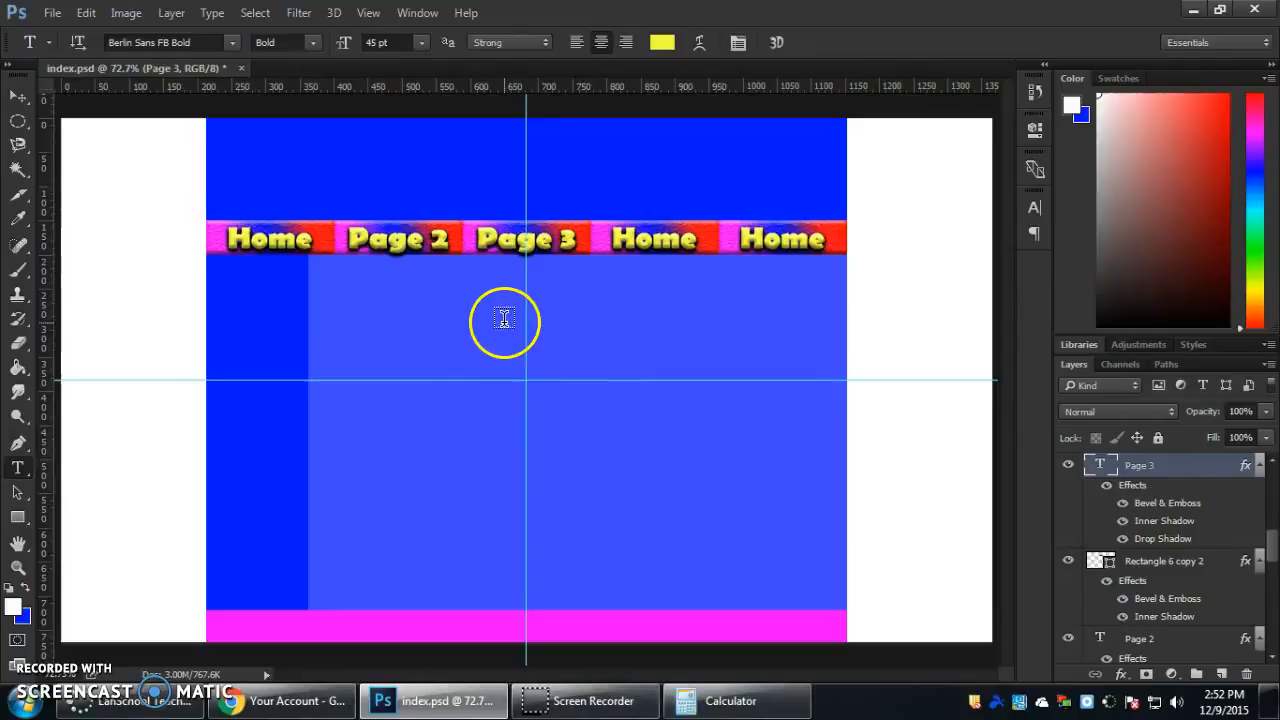
click(378, 242)
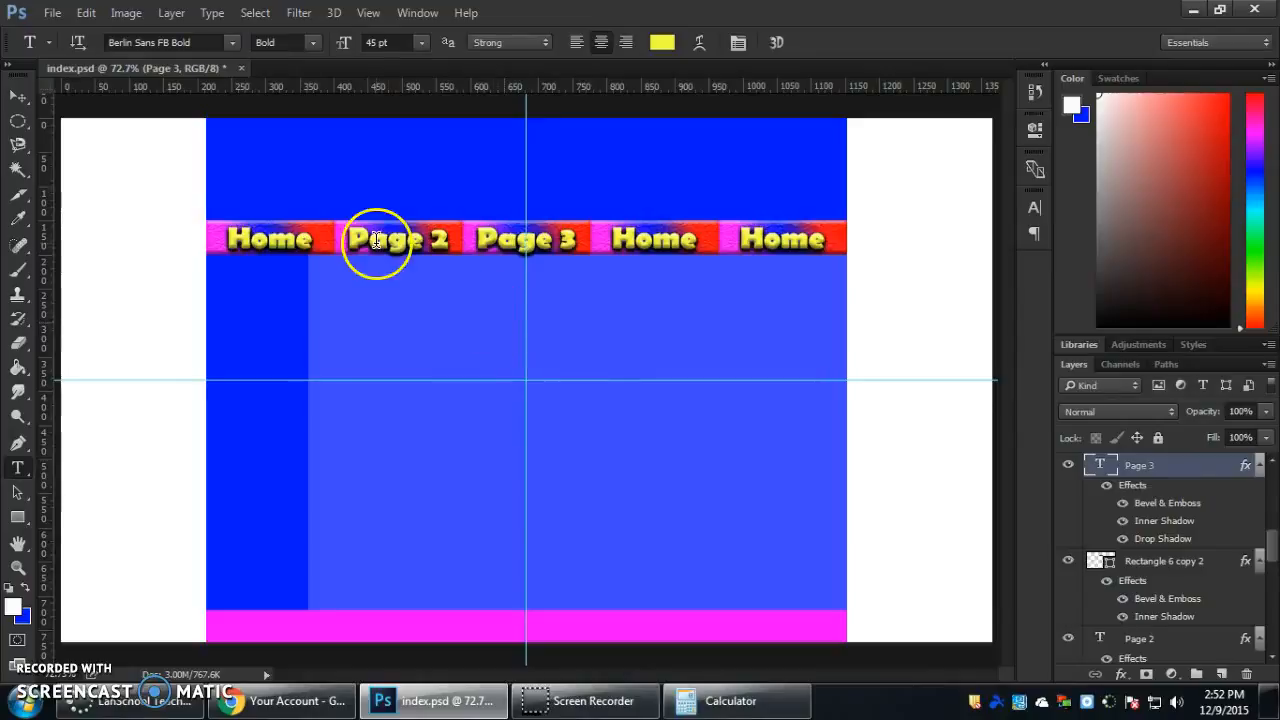